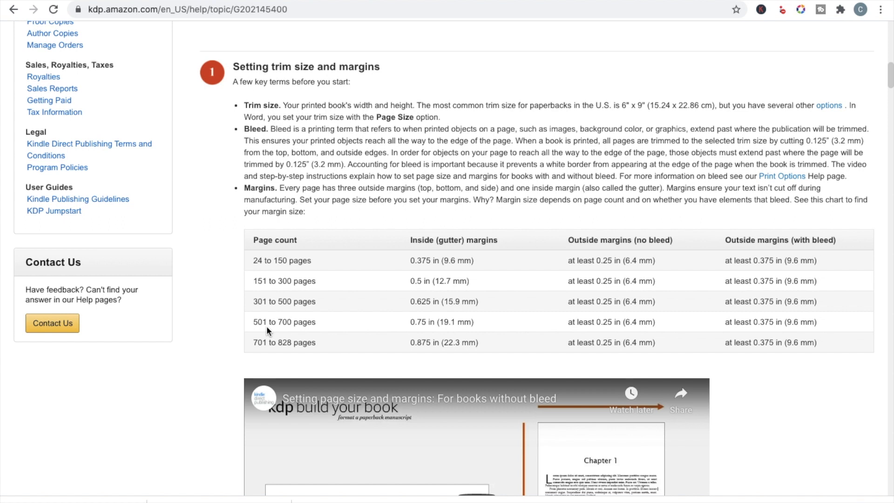
pyautogui.scroll(-8, 266, 326)
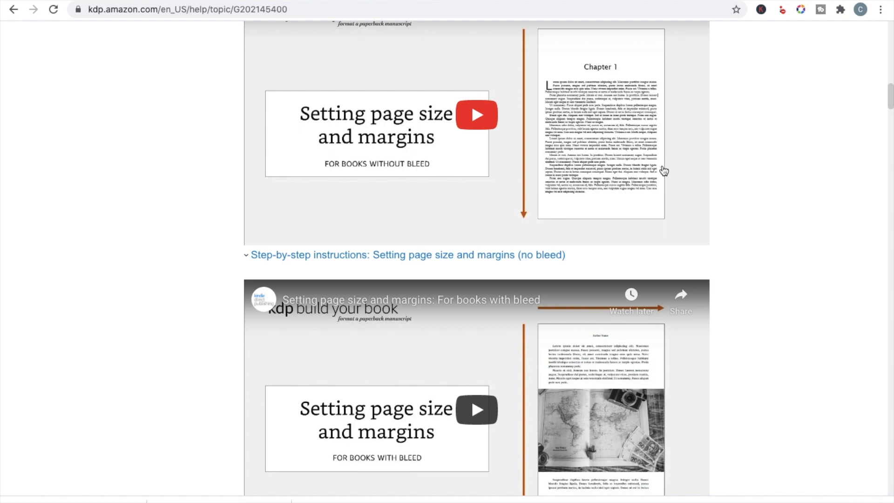
pyautogui.scroll(8, 663, 171)
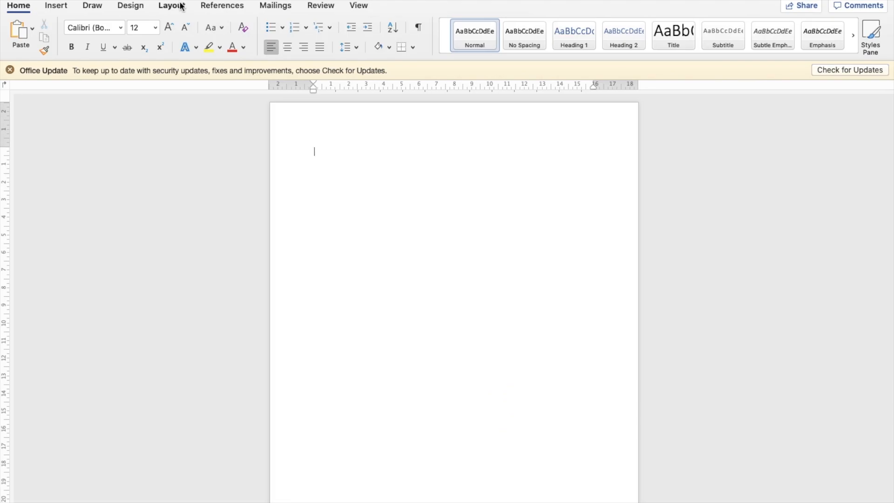
# Switch to the blank Word document and set its paper size to the saved custom size US Letter 8.5"x11" With Bleed.
pyautogui.click(181, 7)
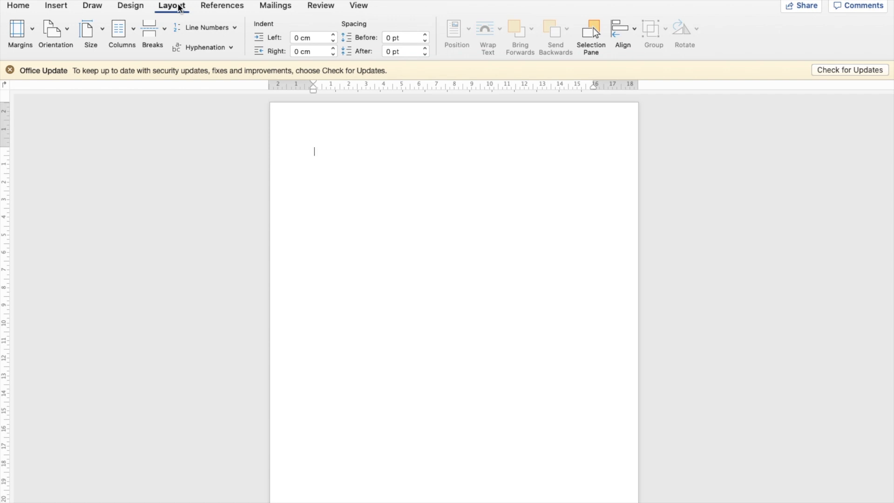
pyautogui.click(191, 5)
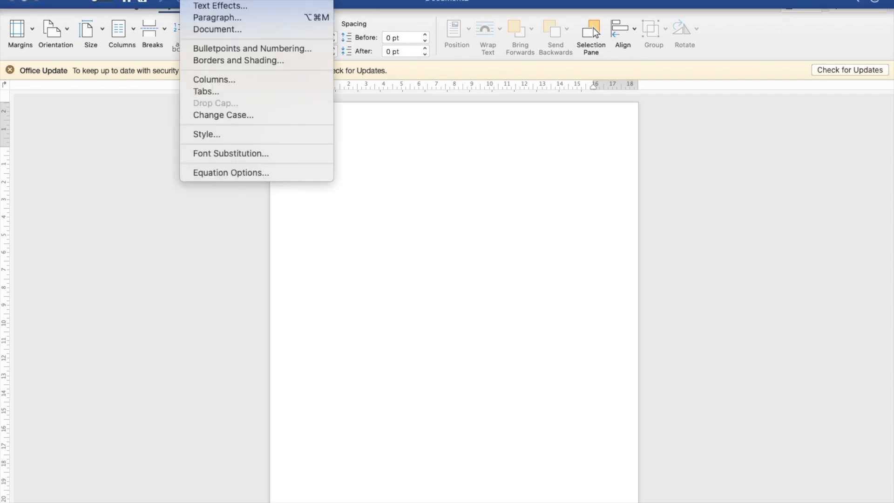
pyautogui.click(209, 29)
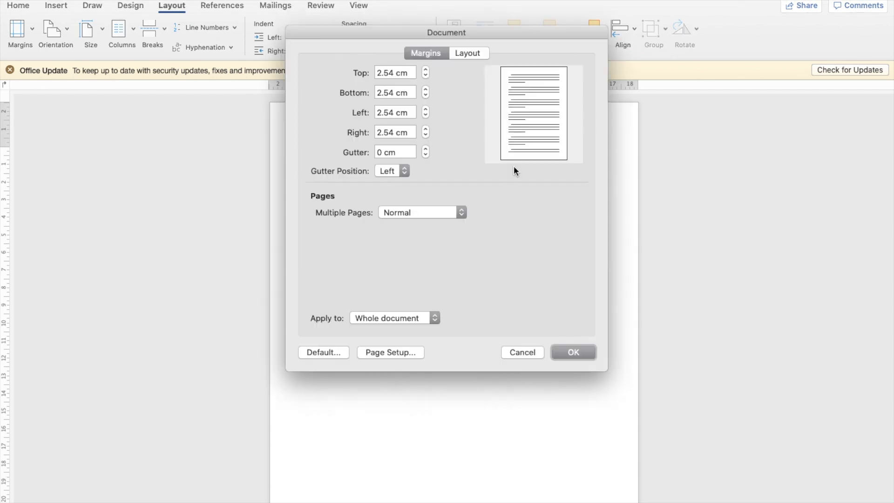
pyautogui.click(472, 54)
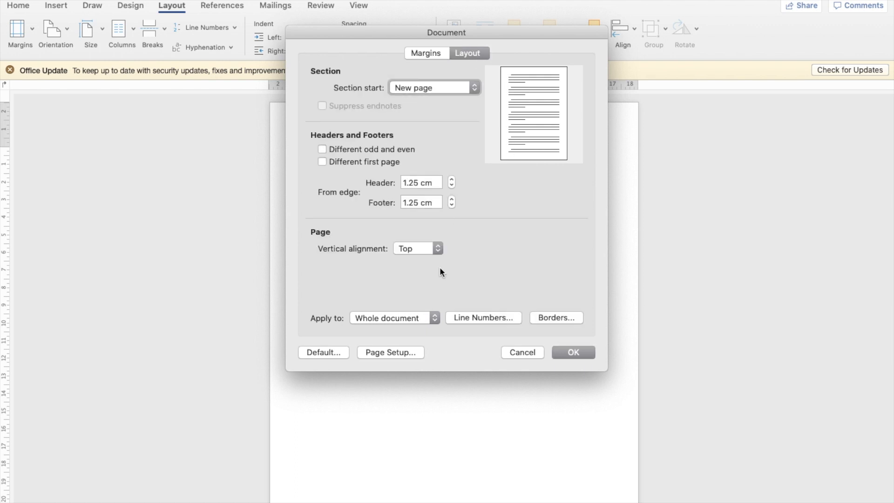
pyautogui.click(388, 352)
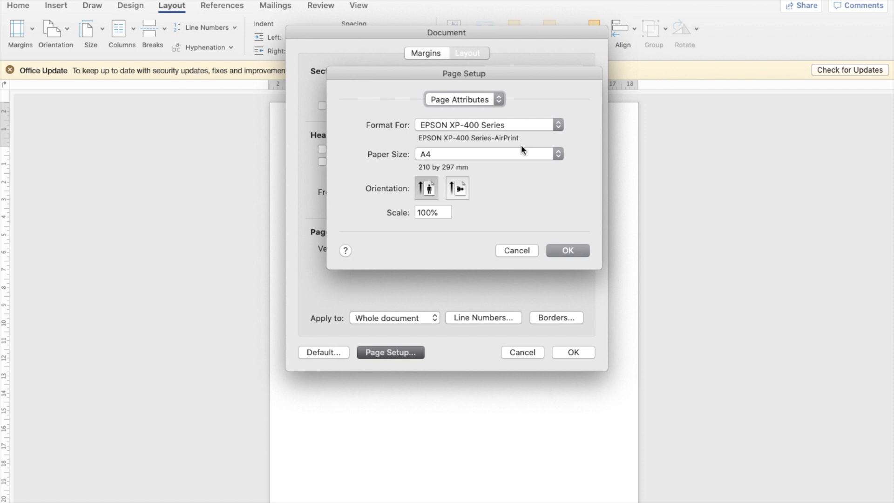
pyautogui.click(506, 126)
pyautogui.click(509, 212)
pyautogui.click(507, 154)
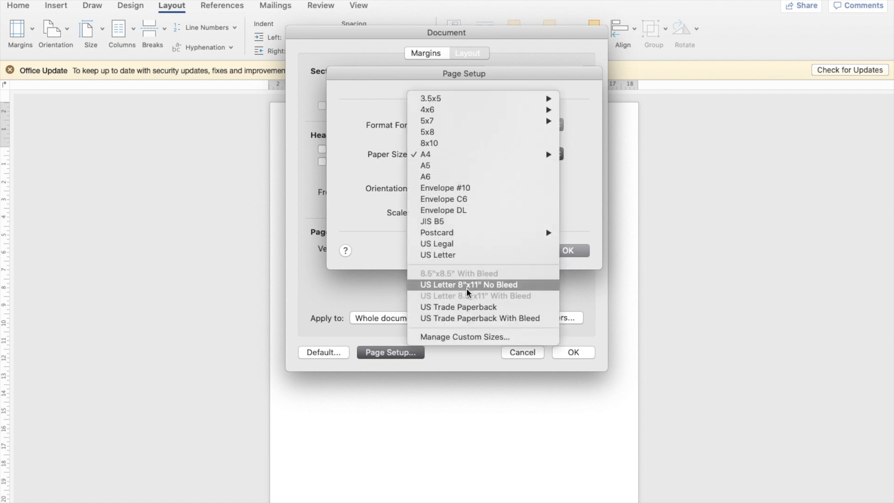
pyautogui.click(462, 337)
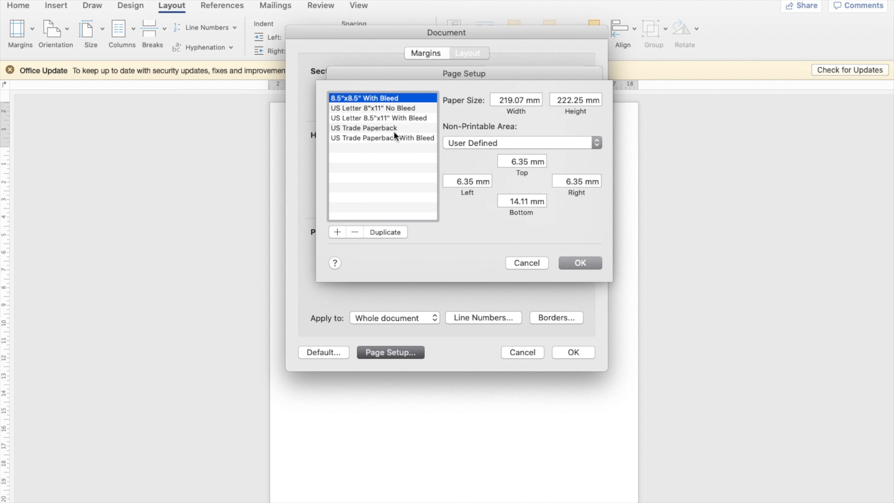
pyautogui.click(390, 118)
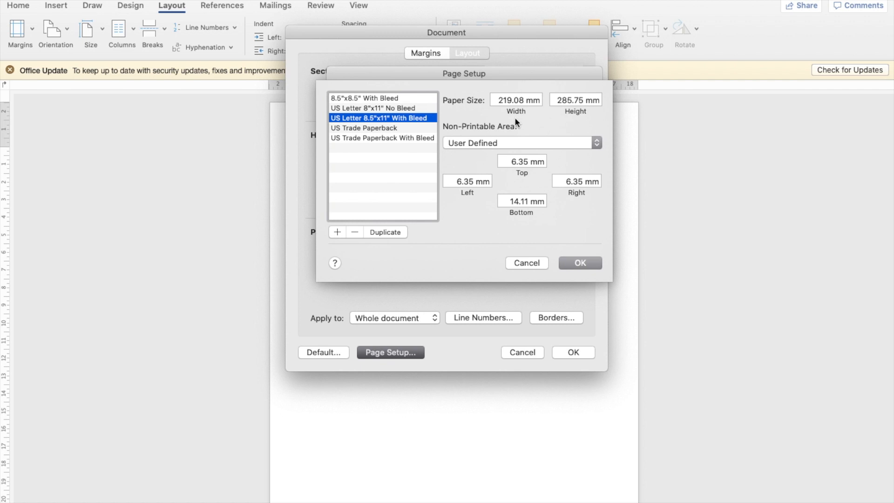
pyautogui.click(575, 263)
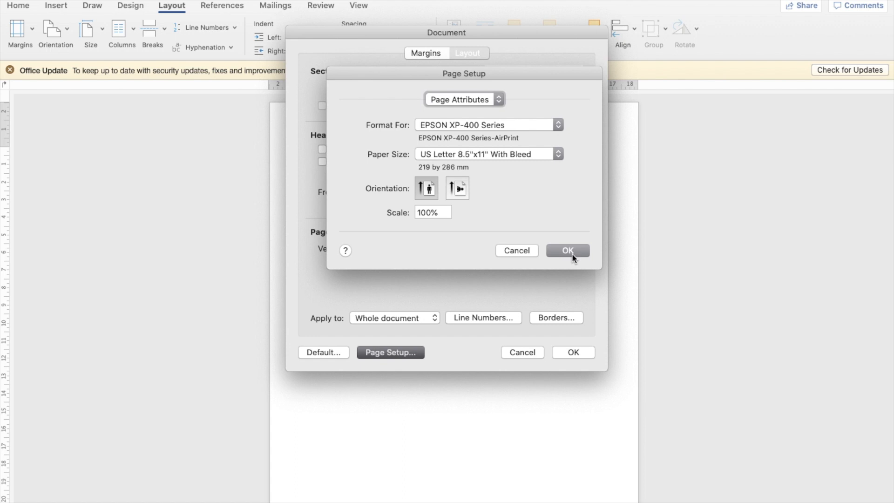
pyautogui.click(569, 252)
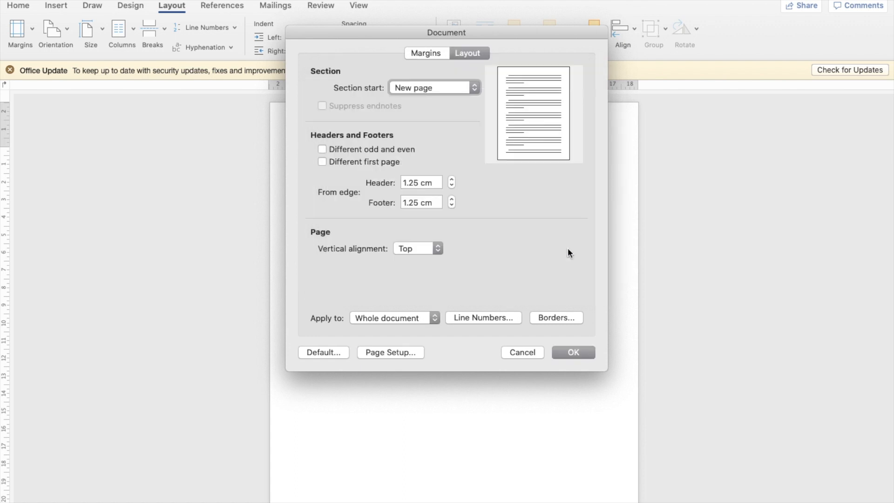
# Set the document's multiple pages option to Mirror margins.
pyautogui.click(424, 54)
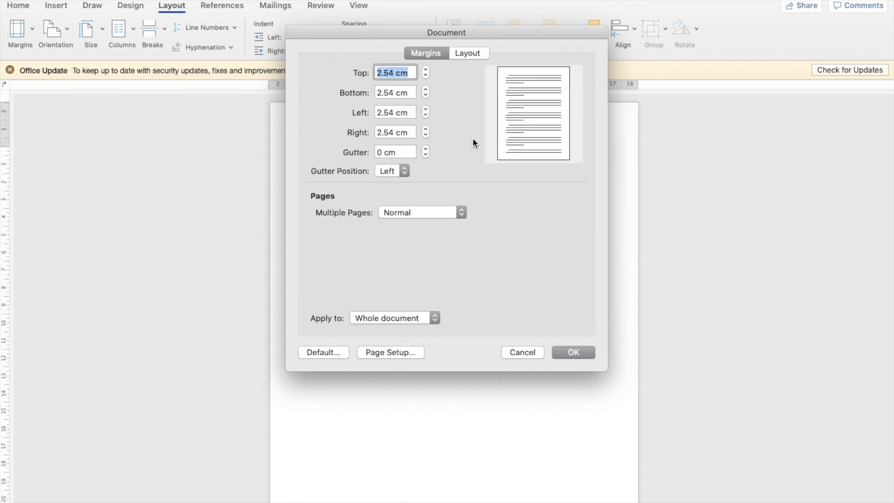
pyautogui.click(438, 212)
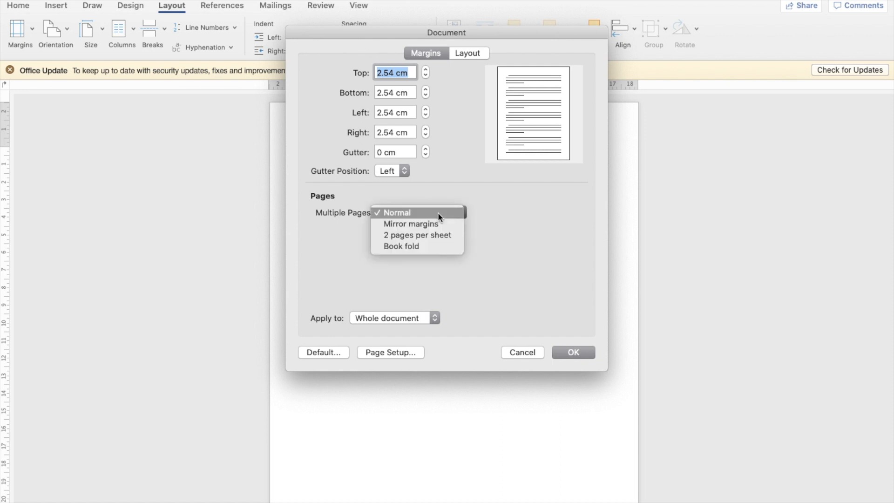
pyautogui.click(417, 224)
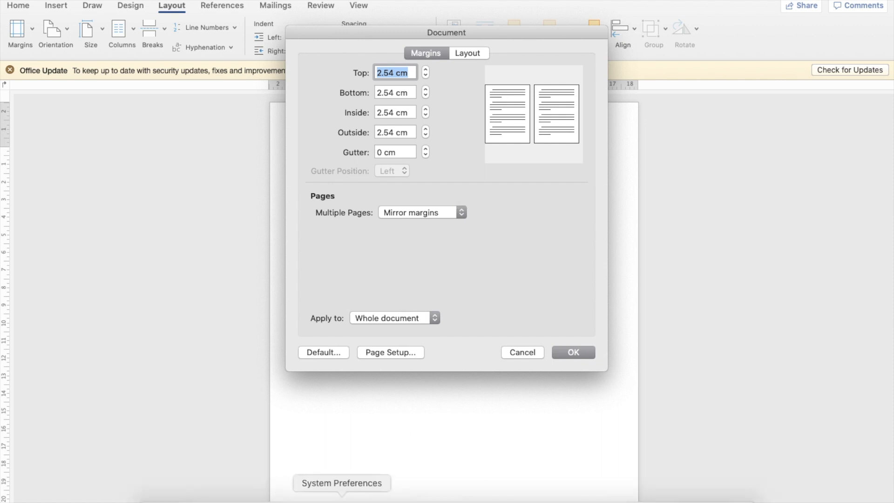
# Check the KDP margin chart, and set the document's inside and outside margins to 0.96 cm.
pyautogui.click(370, 496)
pyautogui.scroll(-2, 471, 364)
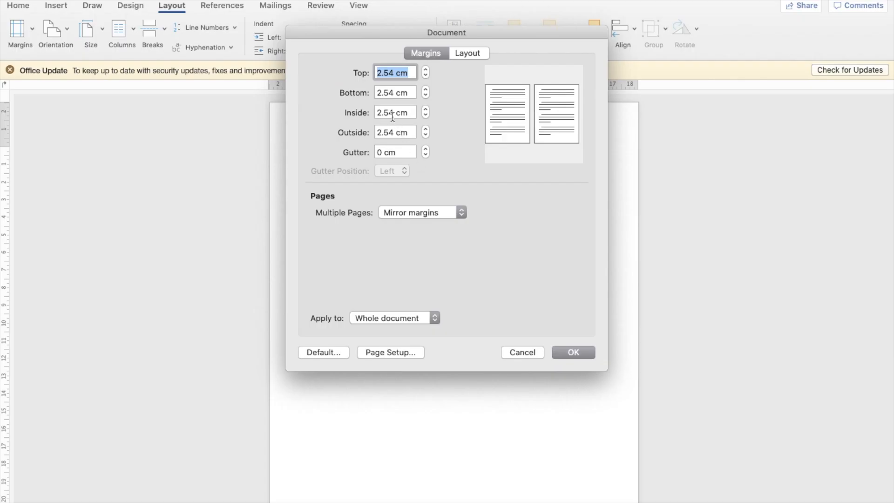
pyautogui.moveTo(394, 113); pyautogui.dragTo(385, 113)
pyautogui.doubleClick(384, 114)
pyautogui.write('0.96')
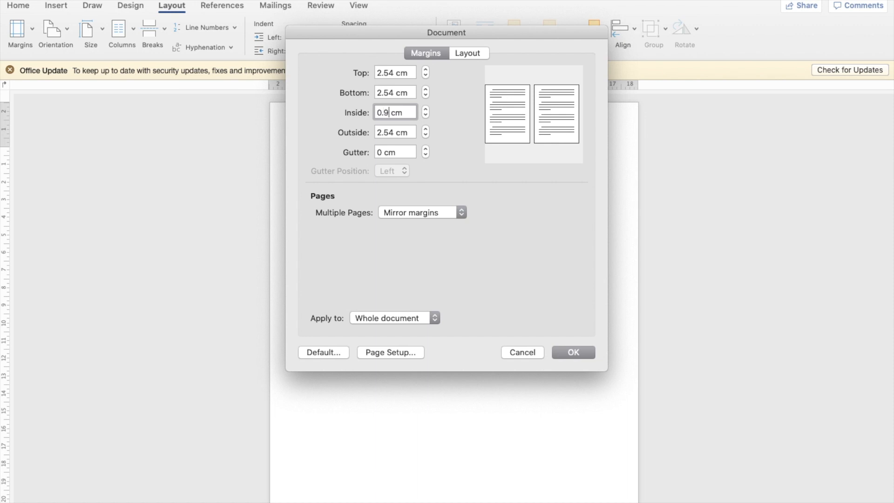
pyautogui.doubleClick(385, 132)
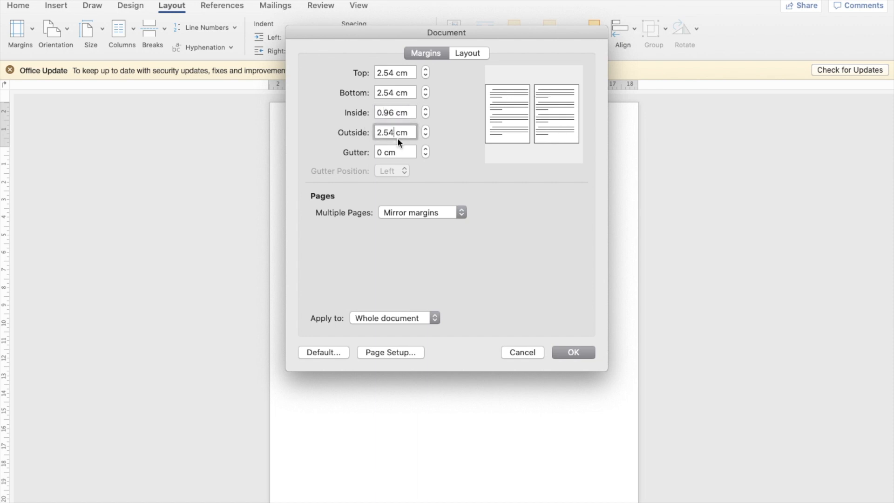
pyautogui.write('0.96')
pyautogui.press('Tab')
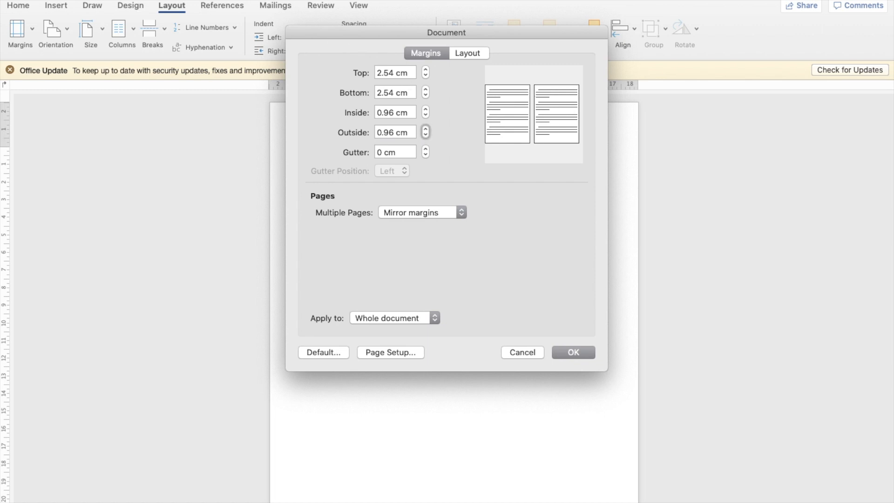
# Set the top and bottom margins to 1.27 cm and apply the document settings, ignoring the printable-area warning.
pyautogui.moveTo(394, 73); pyautogui.dragTo(338, 61)
pyautogui.write('1.27')
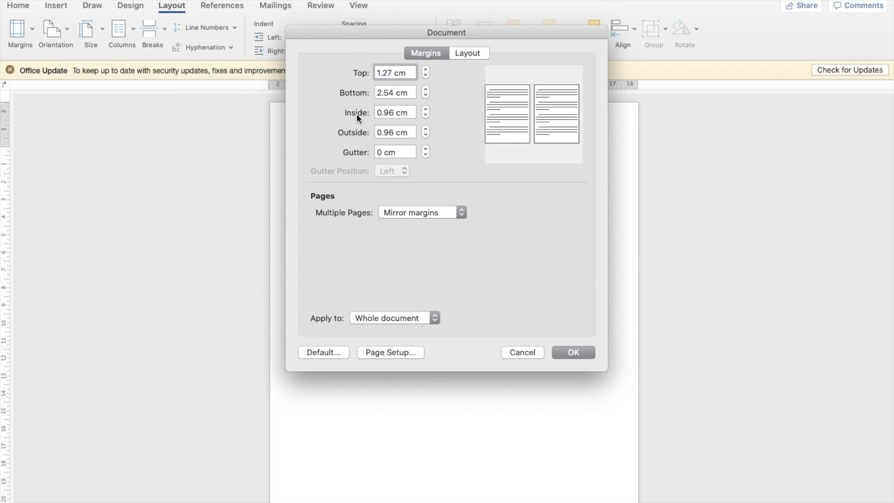
pyautogui.moveTo(395, 96); pyautogui.dragTo(336, 71)
pyautogui.write('1.27')
pyautogui.press('Tab')
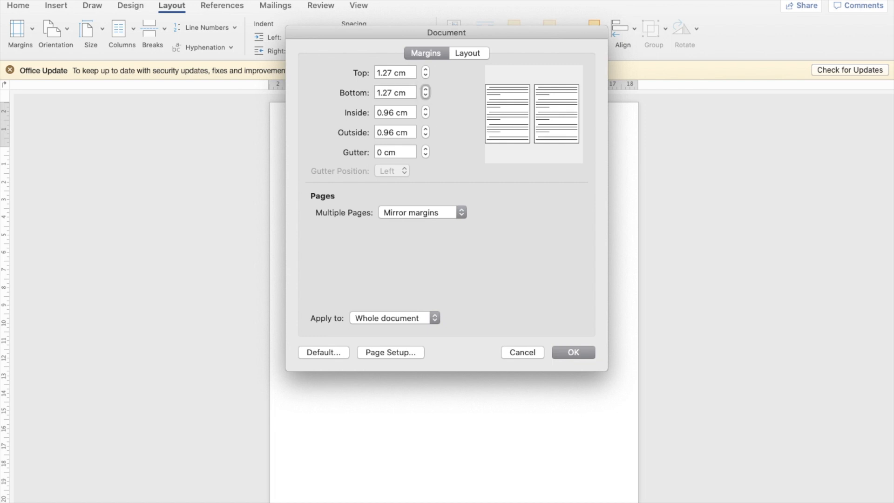
pyautogui.click(573, 353)
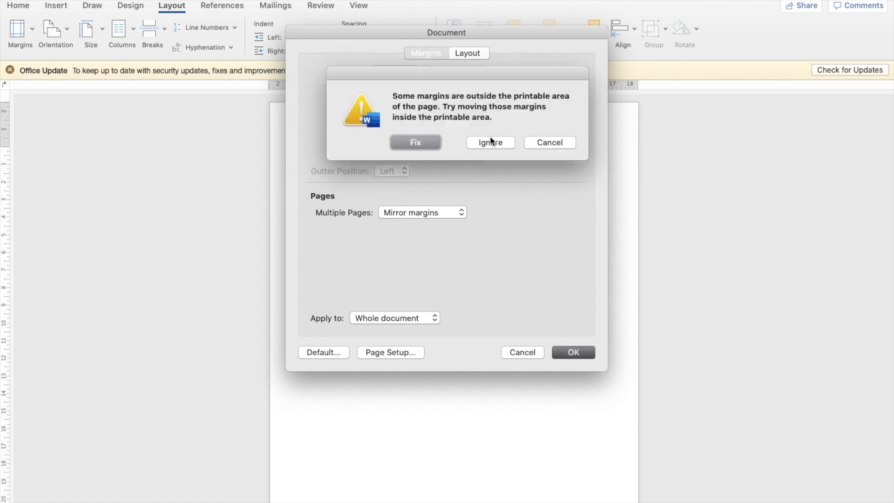
pyautogui.click(490, 142)
# Show multiple pages side by side and insert blank pages into the document.
pyautogui.click(356, 6)
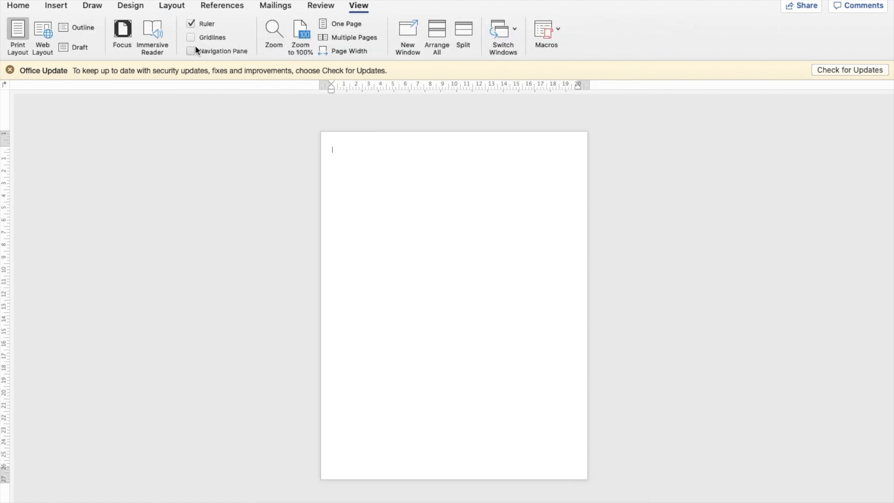
pyautogui.click(353, 36)
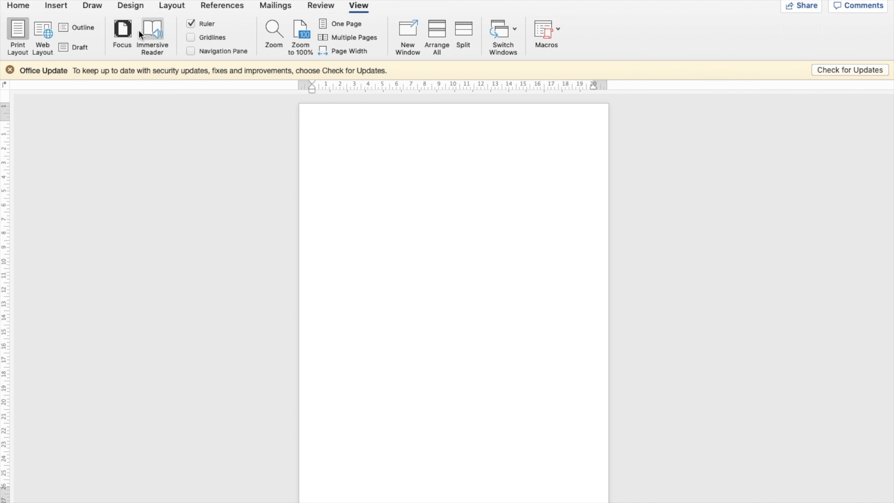
pyautogui.click(60, 8)
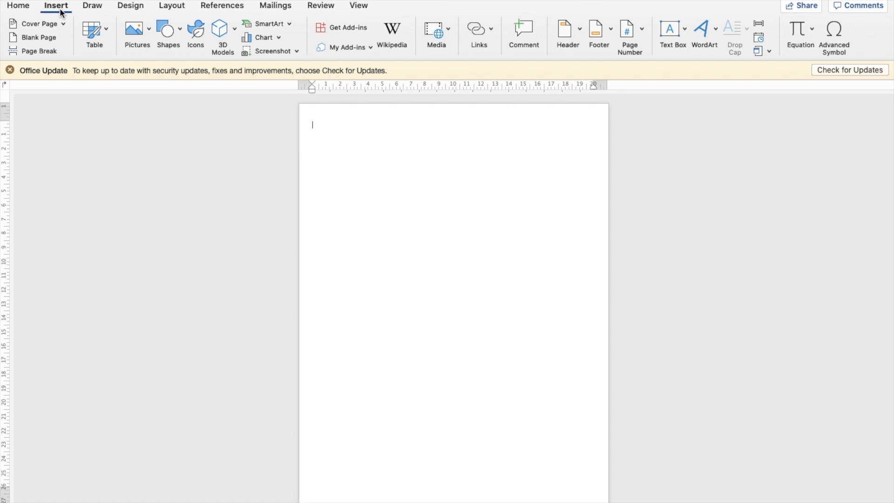
pyautogui.click(50, 37)
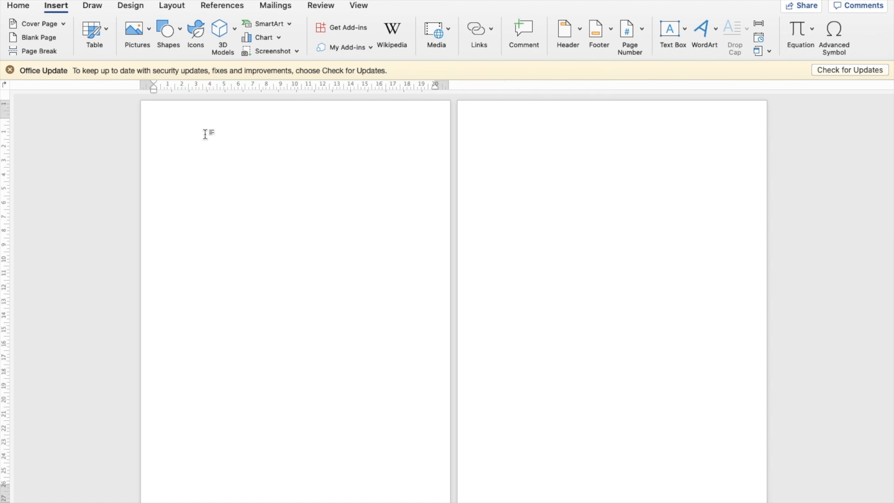
# Draw a text box about 28.4 cm high and 21.7 cm wide covering the left page of the second spread, and remove its outline.
pyautogui.scroll(-10, 233, 194)
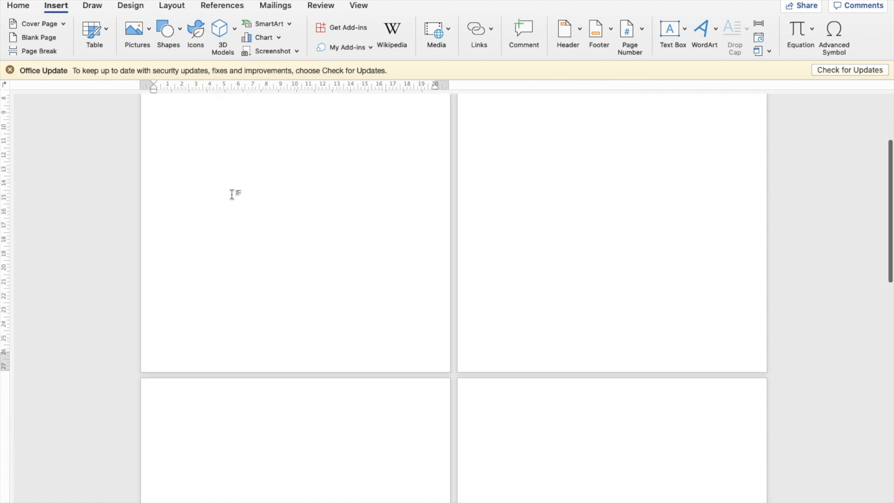
pyautogui.scroll(-2, 210, 196)
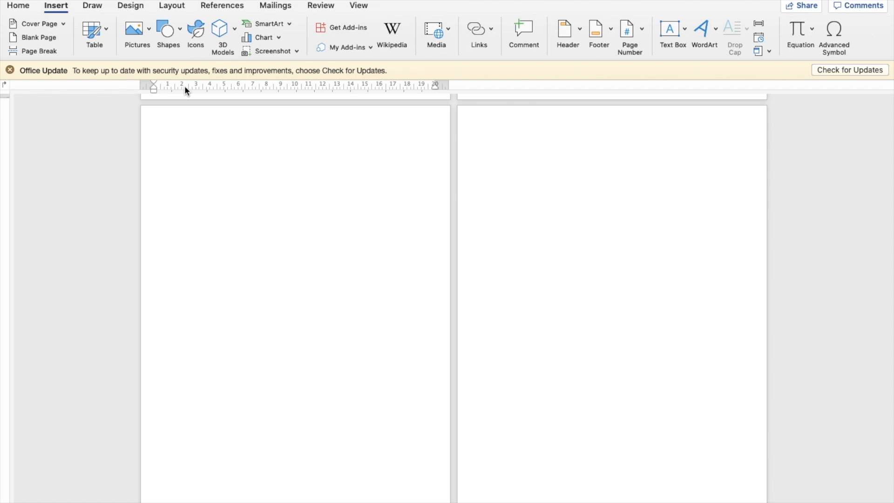
pyautogui.click(672, 32)
pyautogui.click(689, 48)
pyautogui.moveTo(142, 107); pyautogui.dragTo(449, 502)
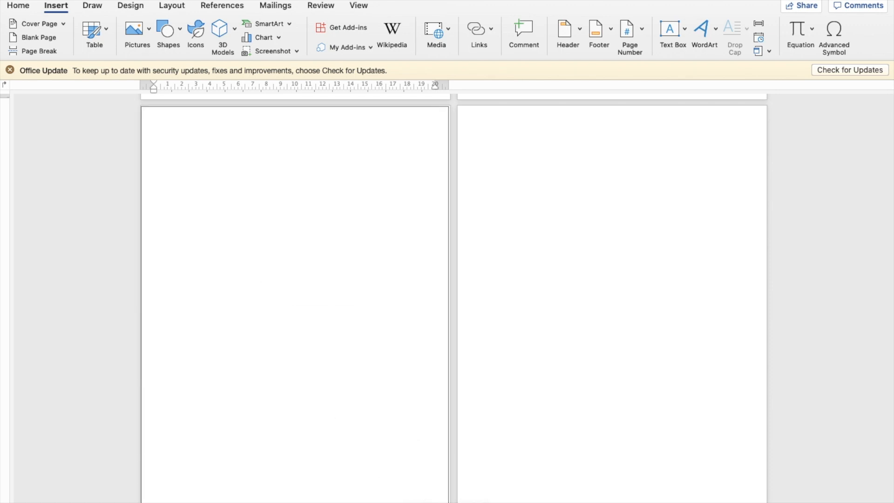
pyautogui.click(253, 28)
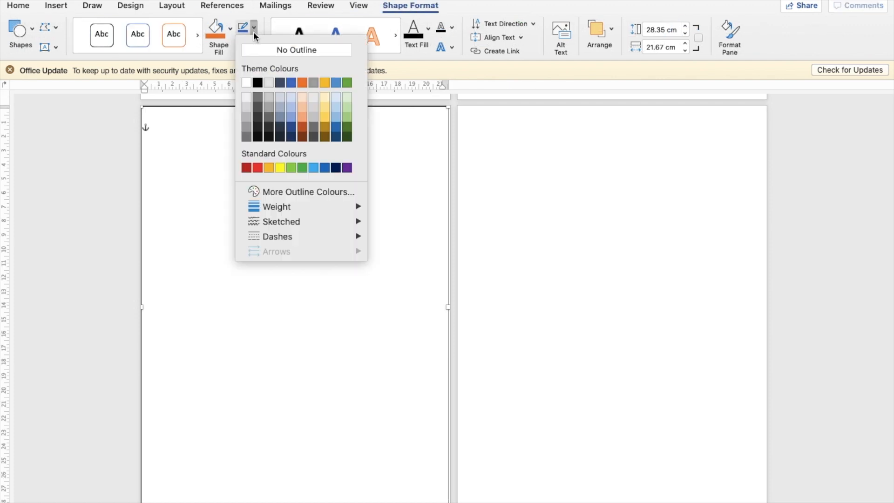
pyautogui.click(256, 49)
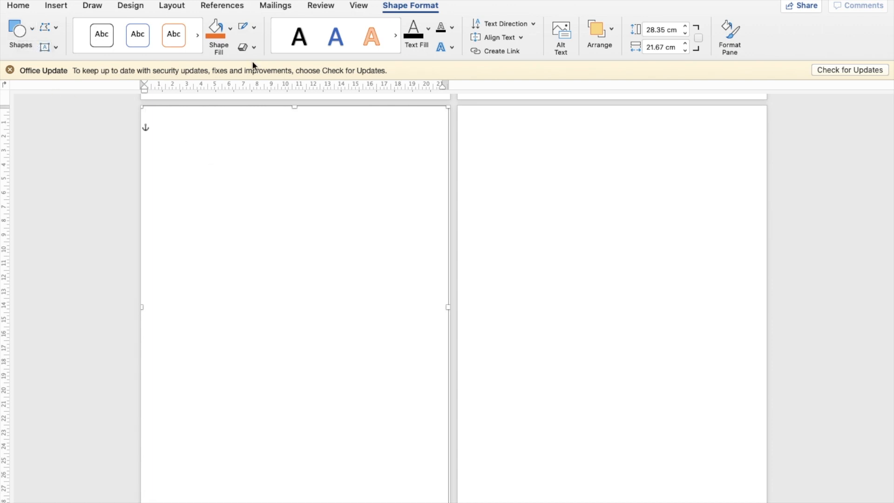
# Fill the full-page text box with the picture monster-coloring-page.png from the Downloads folder.
pyautogui.click(230, 29)
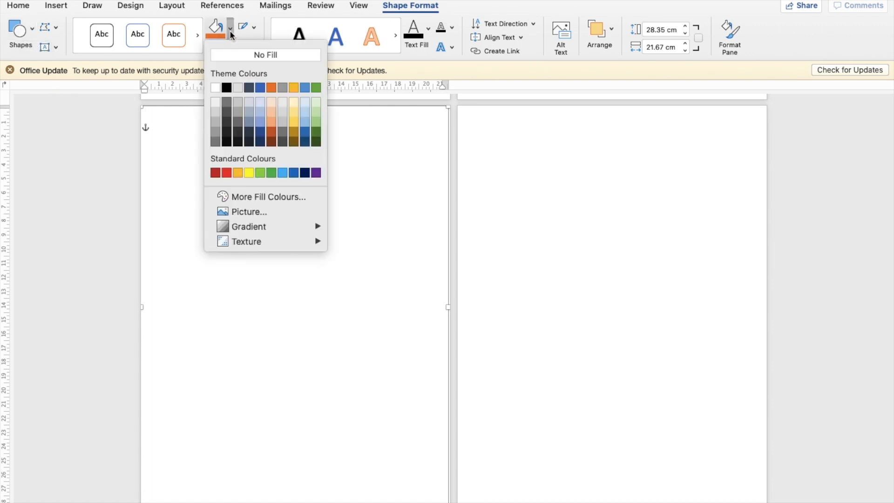
pyautogui.click(243, 213)
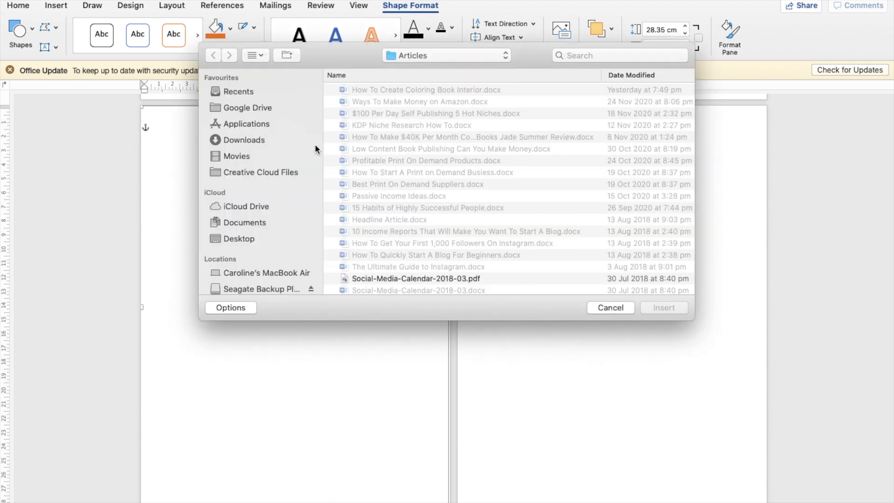
pyautogui.click(247, 139)
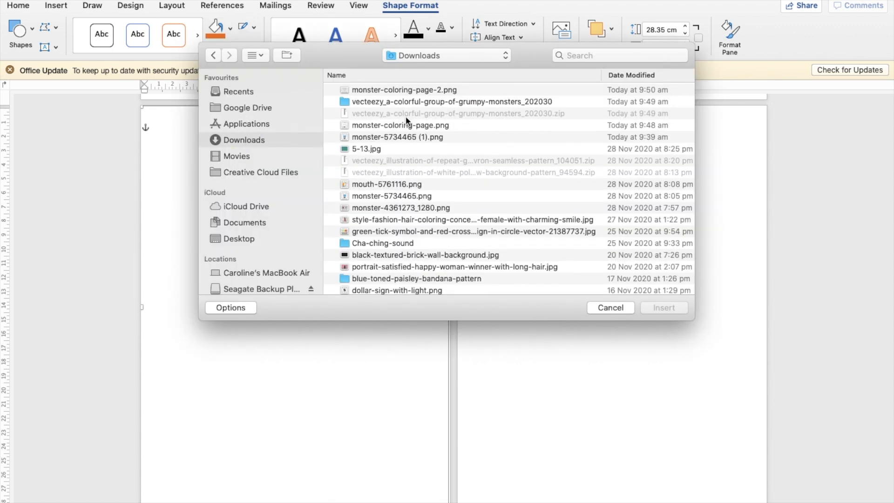
pyautogui.doubleClick(403, 126)
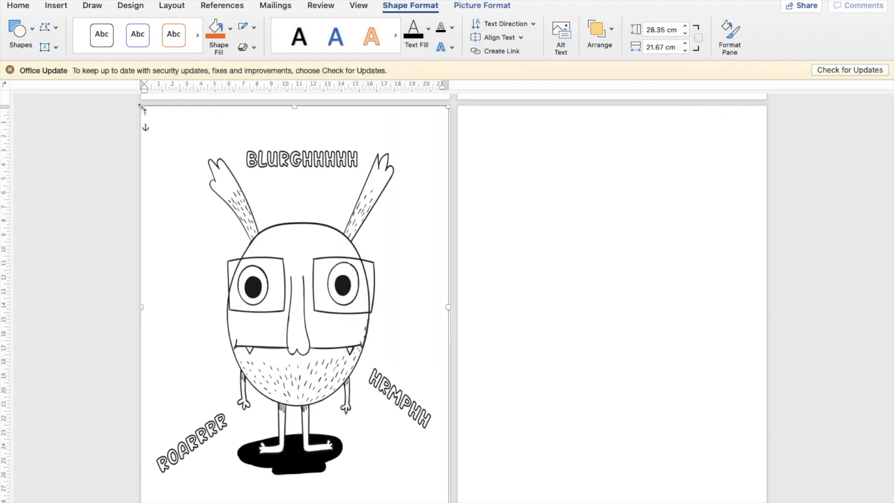
# Resize the picture-filled text box to about 23.1 cm high and 21.2 cm wide.
pyautogui.moveTo(142, 108); pyautogui.dragTo(134, 174)
pyautogui.moveTo(227, 262); pyautogui.dragTo(226, 228)
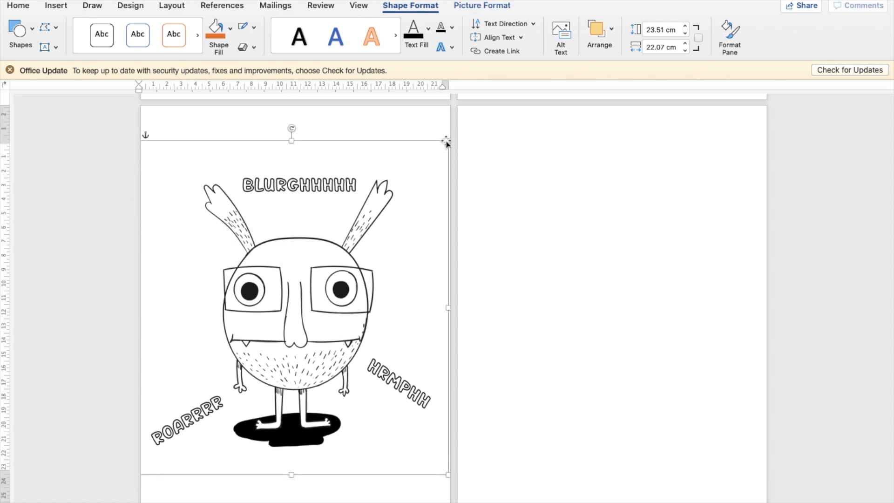
pyautogui.moveTo(446, 142); pyautogui.dragTo(447, 148)
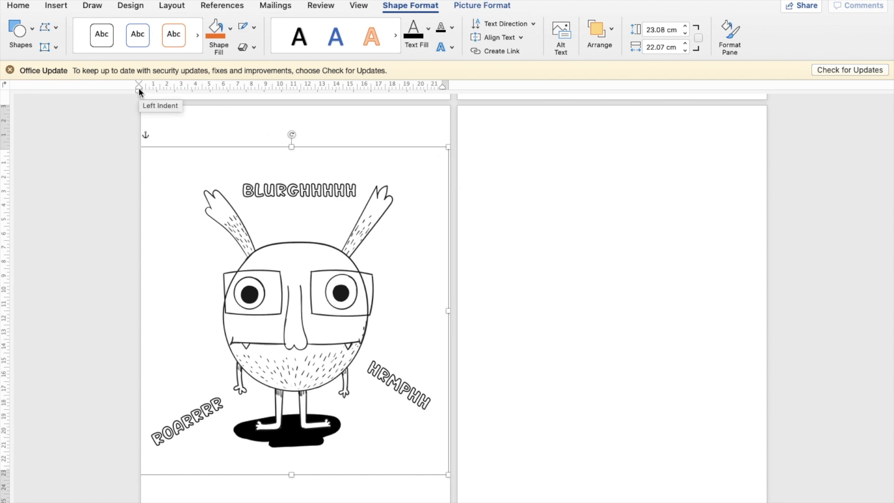
pyautogui.click(443, 87)
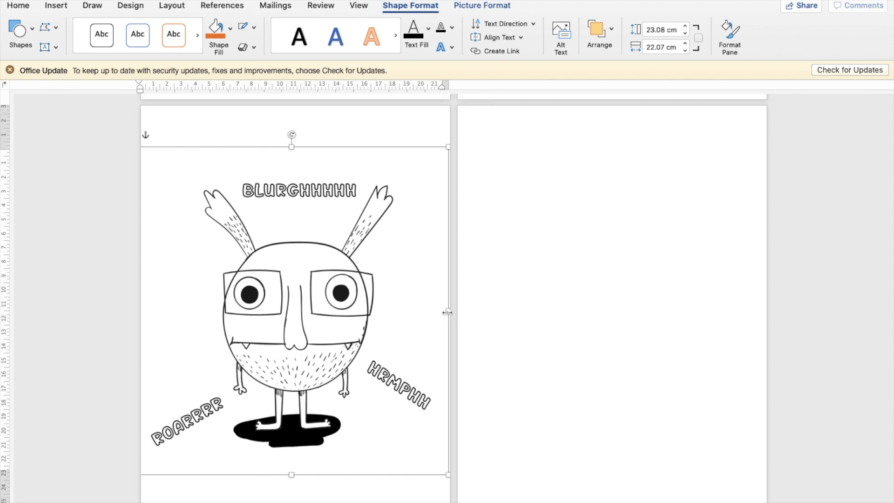
pyautogui.moveTo(445, 312); pyautogui.dragTo(436, 311)
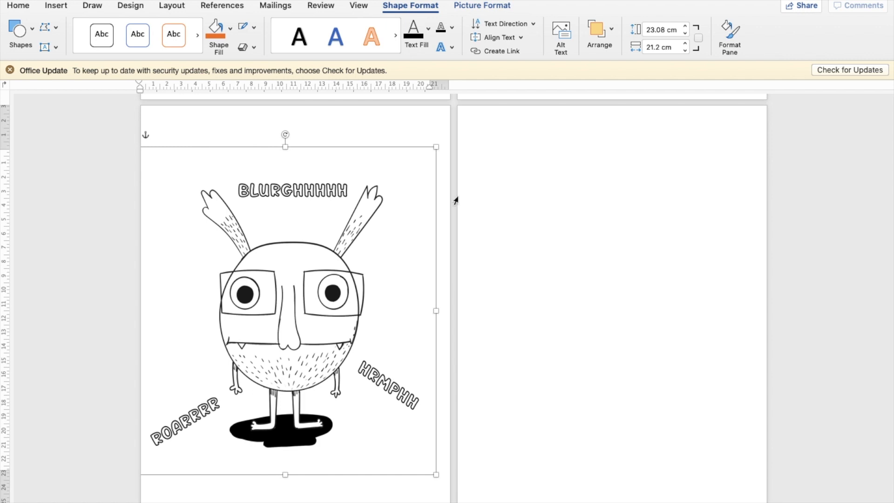
# Align the monster text box to the horizontal centre and vertical middle, relative to the margins.
pyautogui.click(611, 31)
pyautogui.click(662, 70)
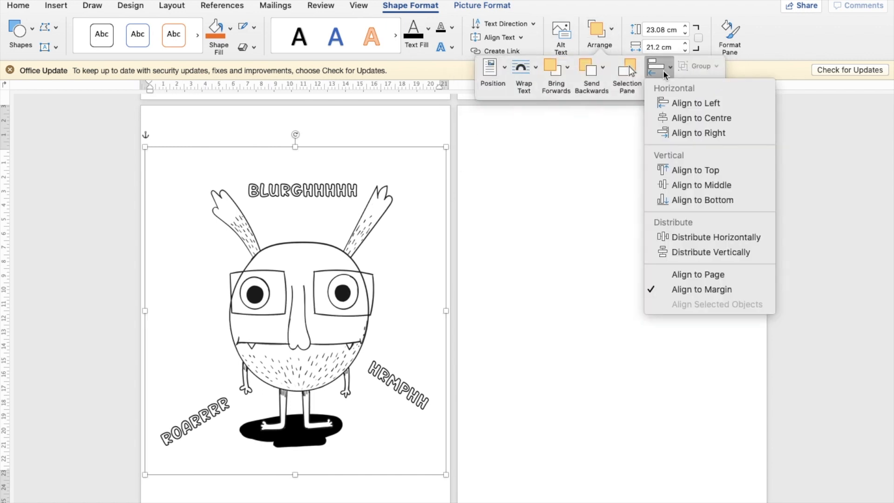
pyautogui.click(685, 183)
# Paste the single-monster coloring picture onto the facing right page and resize it to about 22.25 cm square.
pyautogui.click(670, 199)
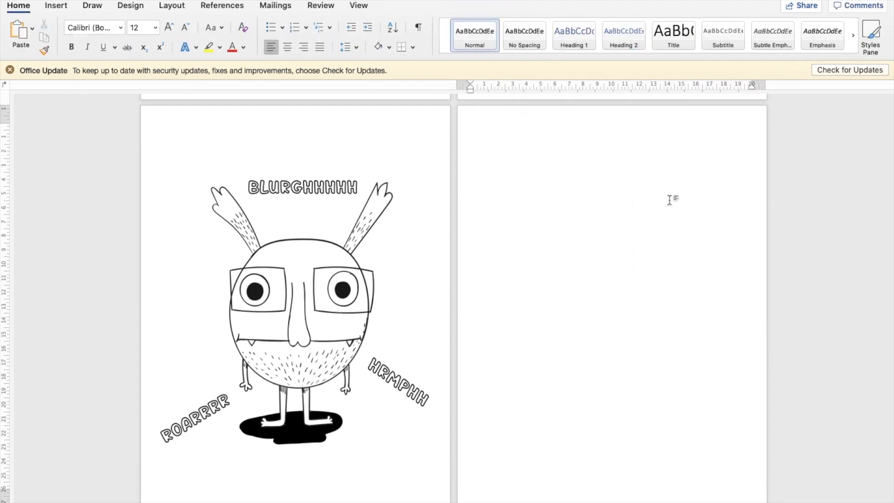
pyautogui.press('super+v')
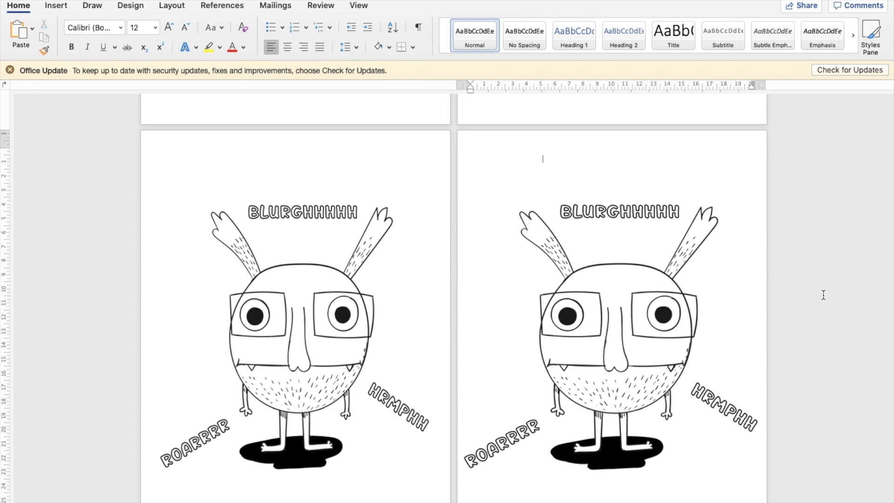
pyautogui.click(571, 184)
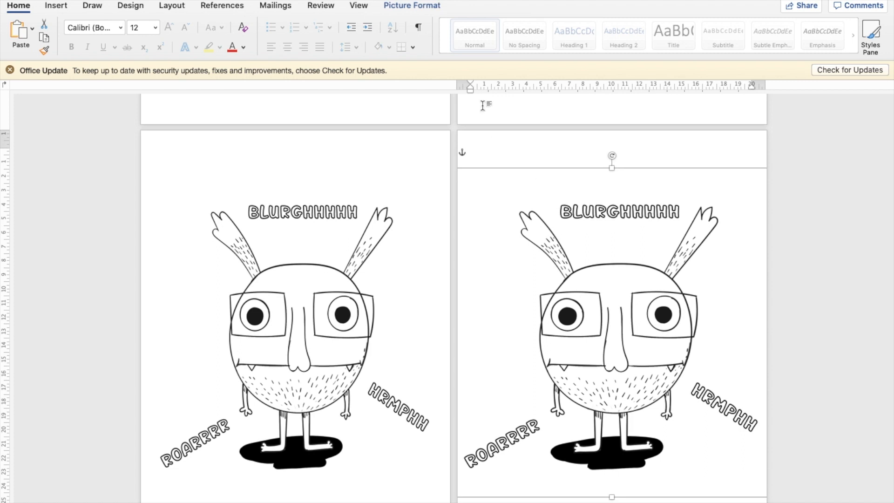
pyautogui.moveTo(470, 87); pyautogui.dragTo(469, 87)
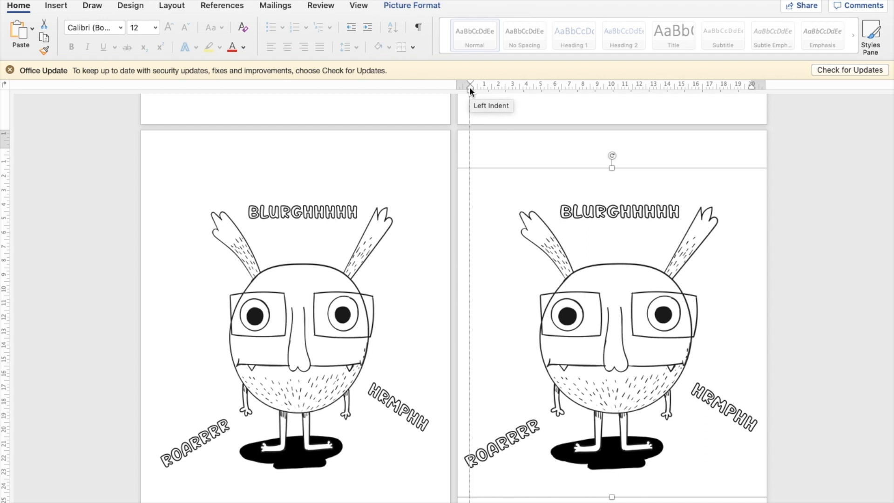
pyautogui.moveTo(489, 189); pyautogui.dragTo(507, 185)
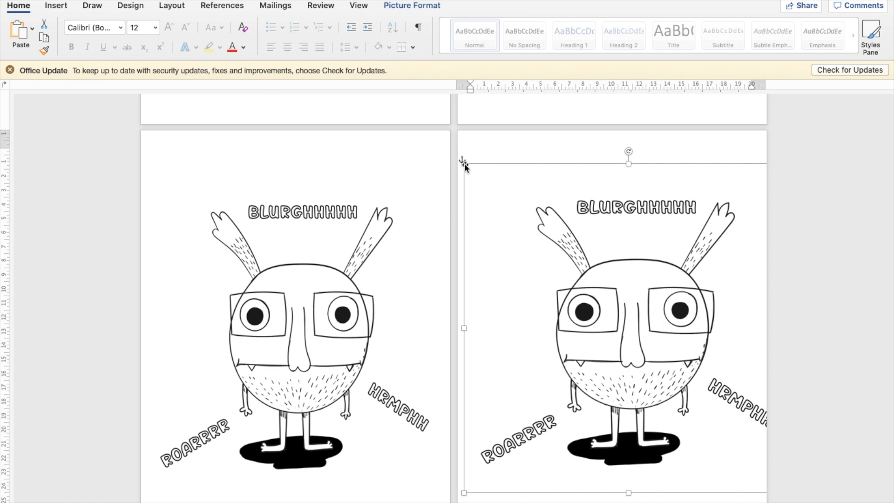
pyautogui.moveTo(464, 164); pyautogui.dragTo(476, 177)
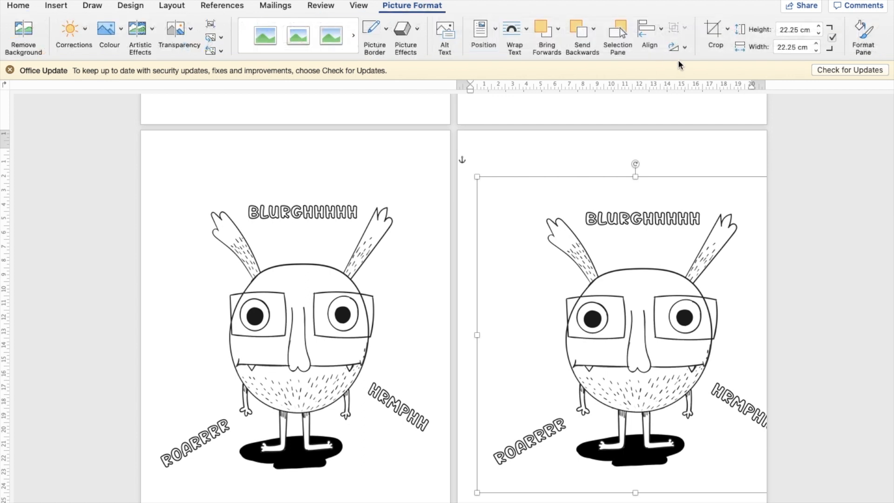
# Align the pasted monster picture to the centre and middle, relative to the margins.
pyautogui.click(655, 41)
pyautogui.click(665, 88)
pyautogui.click(654, 46)
pyautogui.click(654, 46)
pyautogui.click(654, 47)
pyautogui.click(655, 77)
pyautogui.click(652, 33)
pyautogui.click(681, 144)
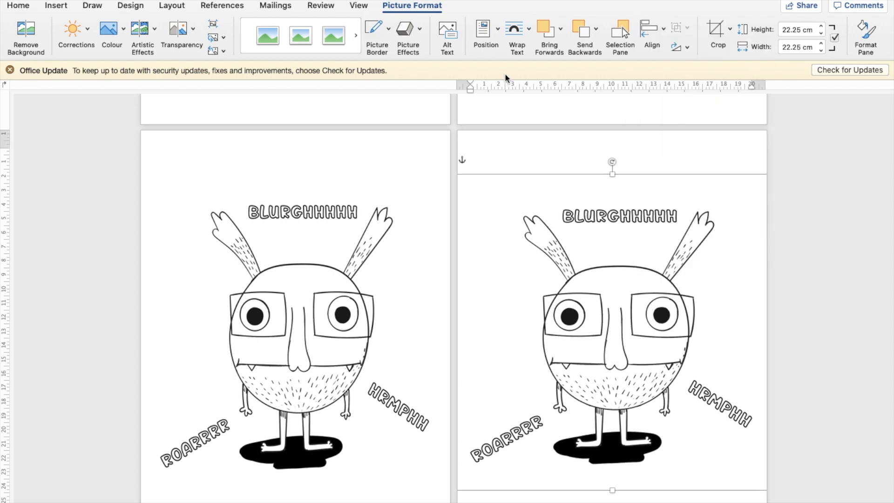
# Shrink the right page's monster picture to about 21.74 cm square and align it to the centre and middle.
pyautogui.moveTo(469, 89); pyautogui.dragTo(471, 88)
pyautogui.moveTo(506, 216); pyautogui.dragTo(515, 215)
pyautogui.moveTo(464, 176); pyautogui.dragTo(471, 183)
pyautogui.click(665, 40)
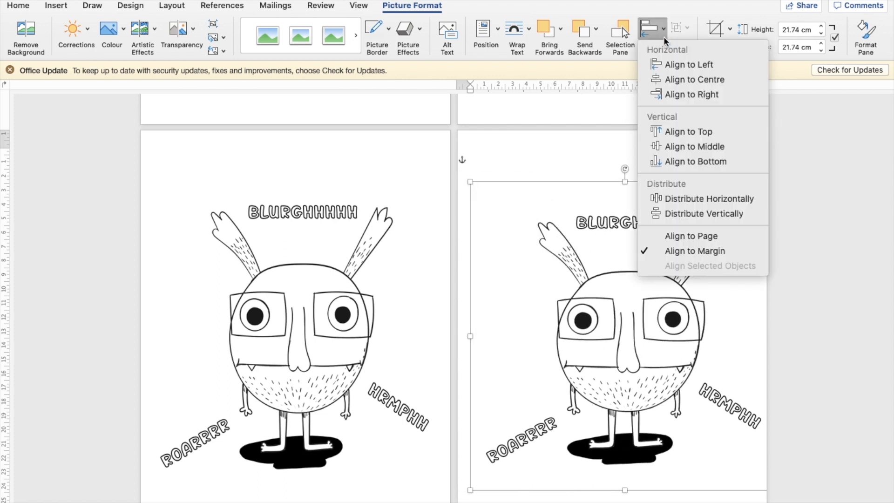
pyautogui.click(693, 80)
pyautogui.click(663, 30)
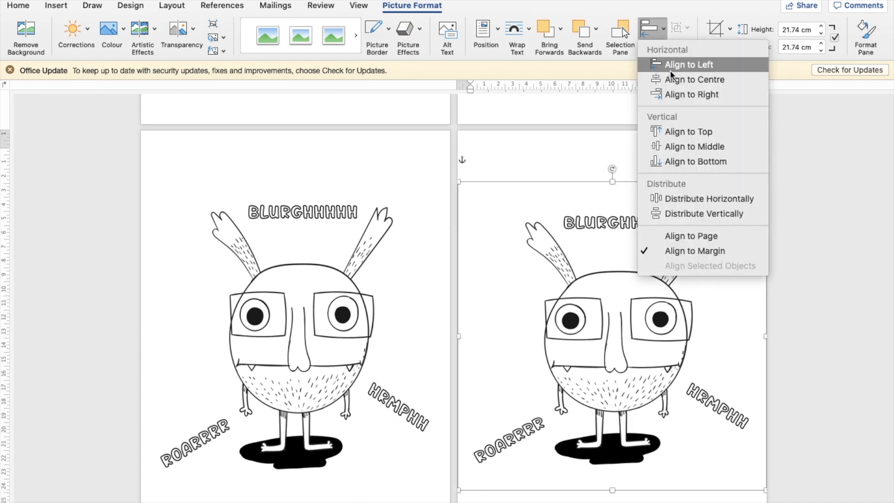
pyautogui.click(684, 147)
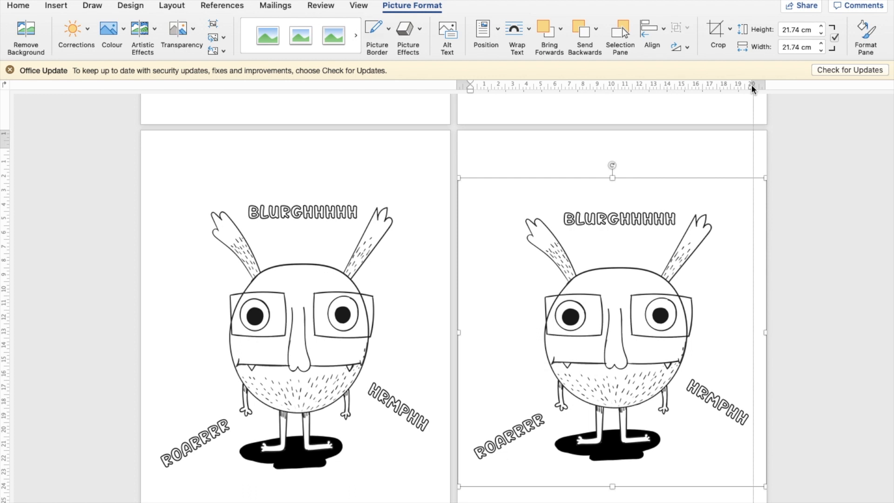
# Insert monster-coloring-page-2.png on the next blank left page, about 23.3 cm wide, with Through text wrapping.
pyautogui.click(149, 30)
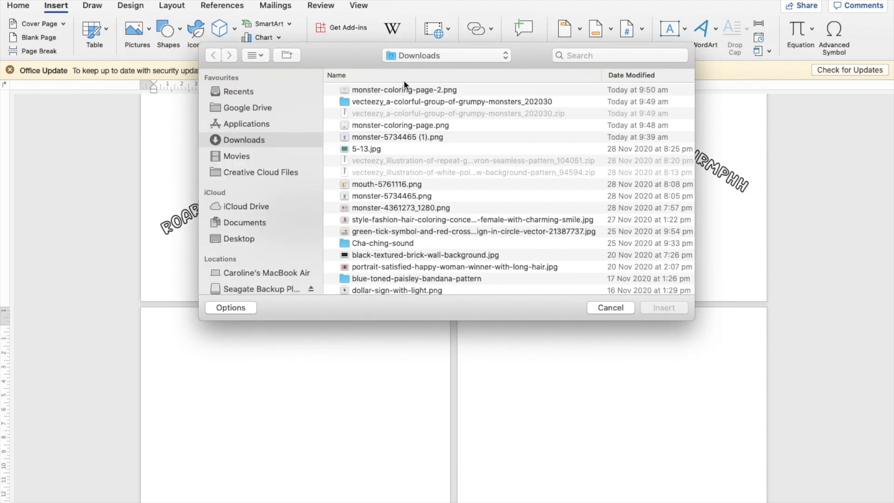
pyautogui.doubleClick(399, 90)
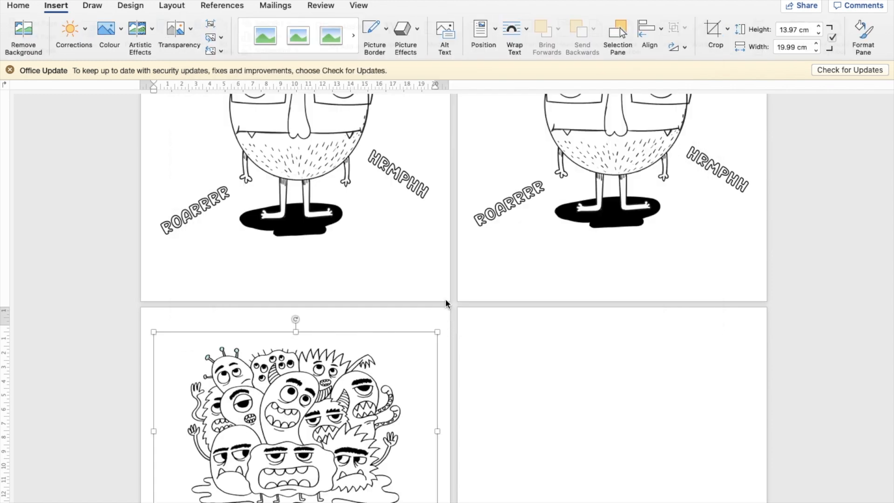
pyautogui.click(529, 31)
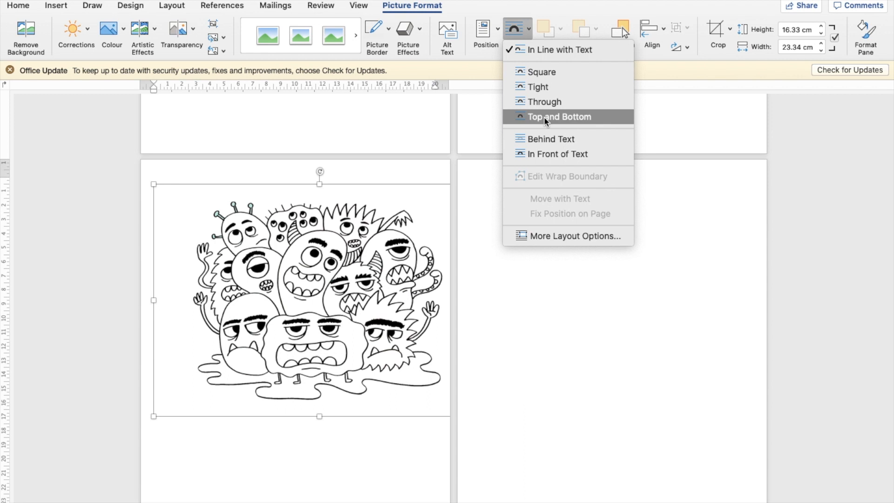
pyautogui.click(541, 102)
# Align the group-of-monsters picture to the centre and middle, relative to the margins.
pyautogui.click(655, 30)
pyautogui.click(670, 77)
pyautogui.click(666, 42)
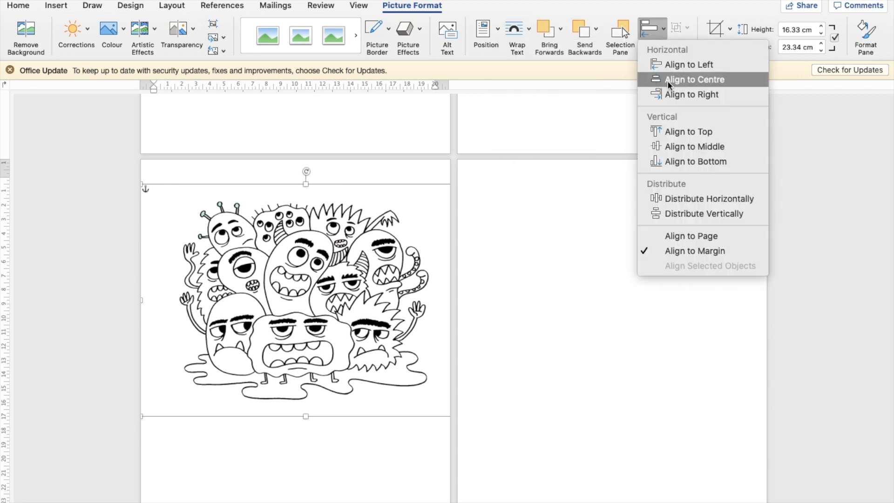
pyautogui.click(678, 146)
# Shift the group-of-monsters picture slightly right and enlarge it to about 17.7 cm high and 25.4 cm wide.
pyautogui.click(588, 293)
pyautogui.click(196, 278)
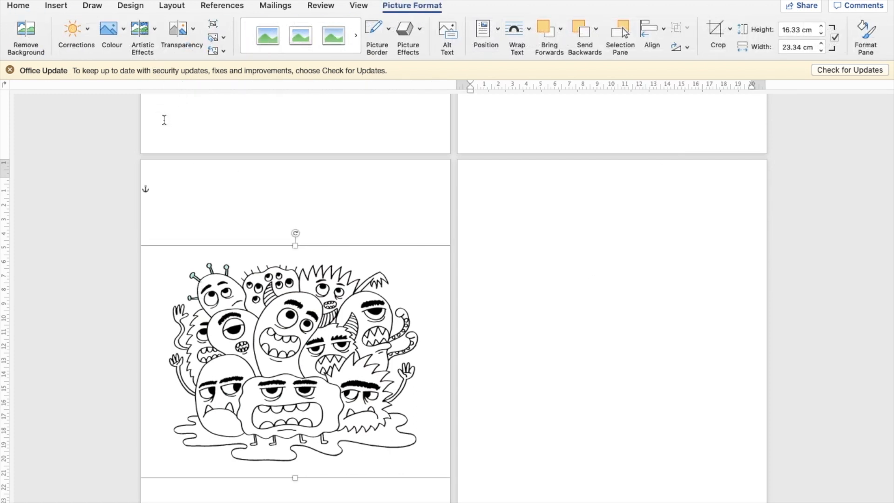
pyautogui.scroll(3, 164, 119)
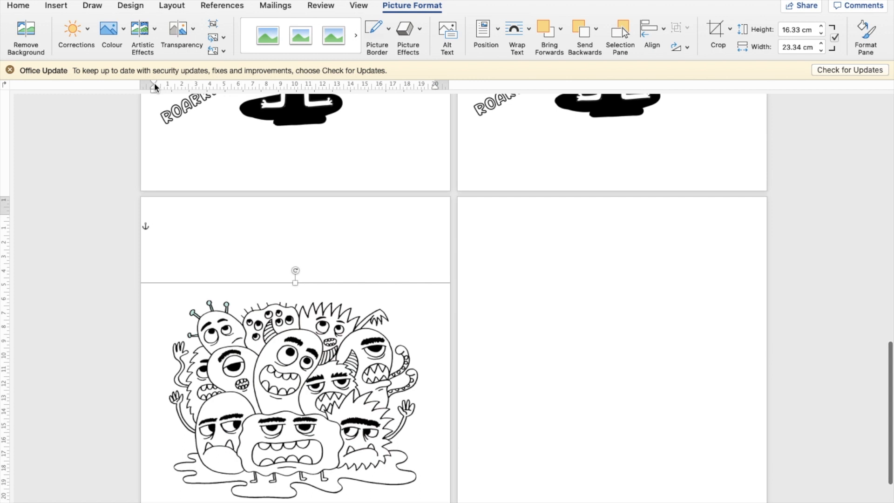
pyautogui.click(155, 83)
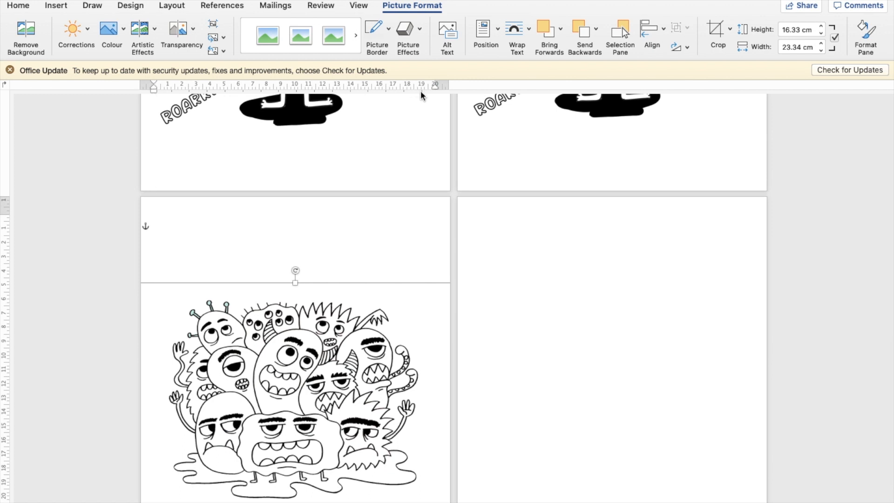
pyautogui.click(434, 87)
pyautogui.moveTo(270, 322); pyautogui.dragTo(285, 325)
pyautogui.moveTo(146, 282); pyautogui.dragTo(118, 261)
pyautogui.click(275, 220)
pyautogui.click(271, 300)
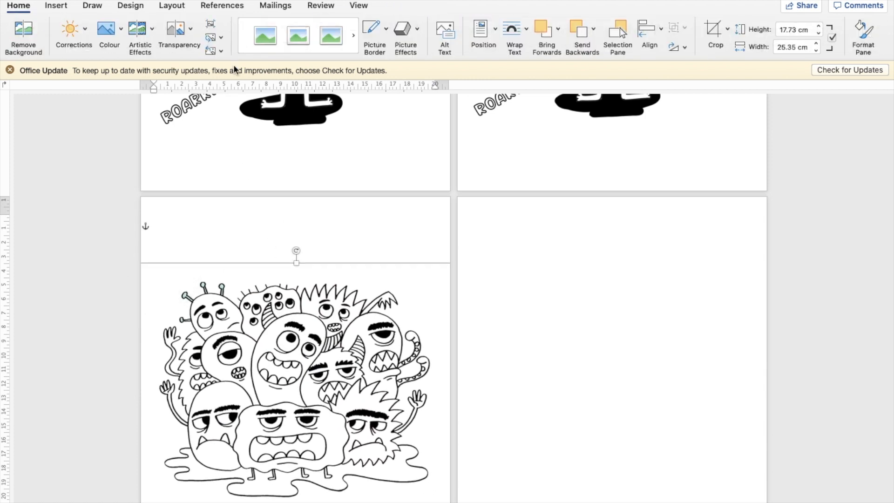
pyautogui.moveTo(152, 89); pyautogui.dragTo(152, 88)
pyautogui.moveTo(436, 86); pyautogui.dragTo(435, 86)
# Draw a text box about 28.4 cm high and 21.8 cm wide covering the blank page beside the group of monsters.
pyautogui.click(561, 340)
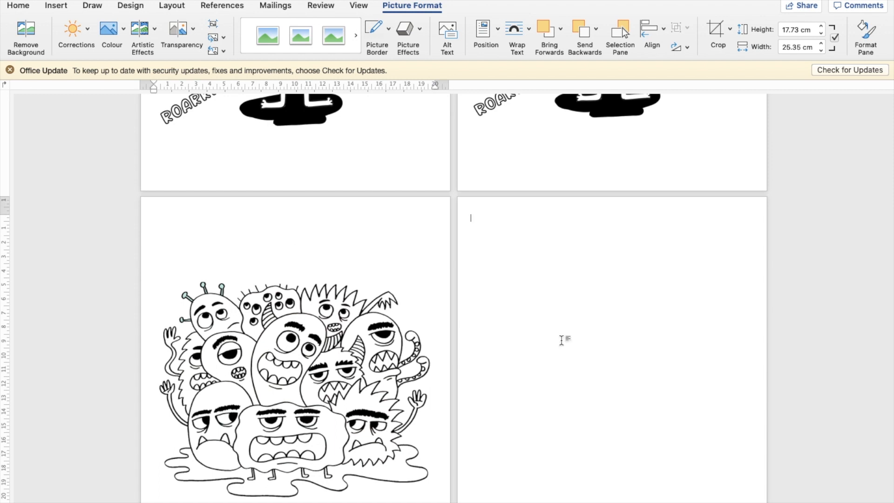
pyautogui.scroll(-3, 561, 339)
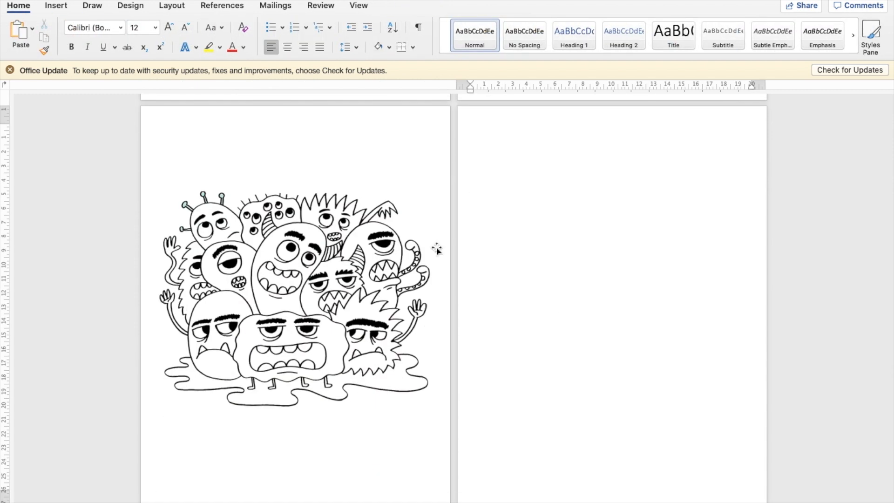
pyautogui.click(58, 6)
pyautogui.click(668, 42)
pyautogui.click(686, 52)
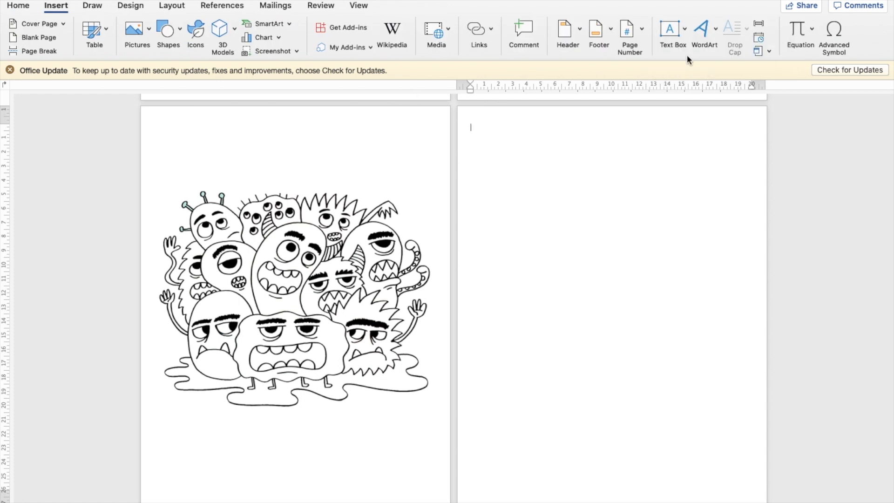
pyautogui.moveTo(458, 110)
pyautogui.mouseDown()
pyautogui.moveTo(719, 456)
pyautogui.moveTo(766, 502)
pyautogui.mouseUp()
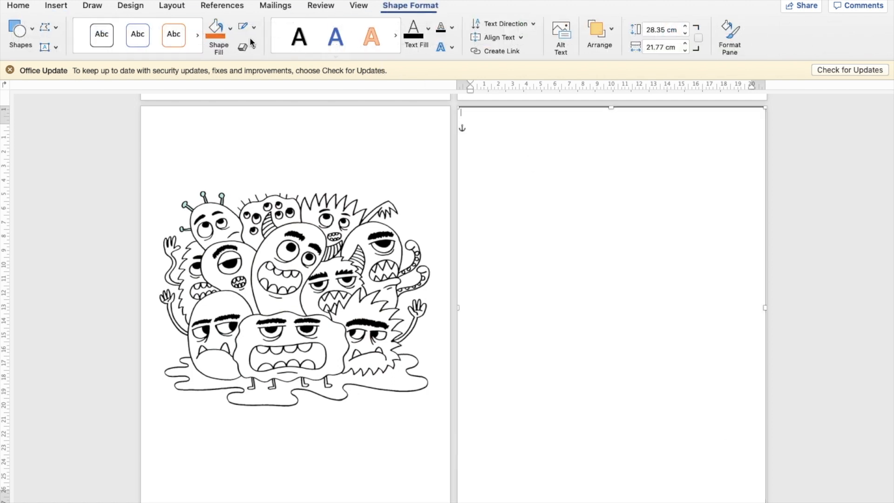
# Fill the new text box with monster-coloring-page-2.png and reduce its height to about 20.9 cm.
pyautogui.click(230, 29)
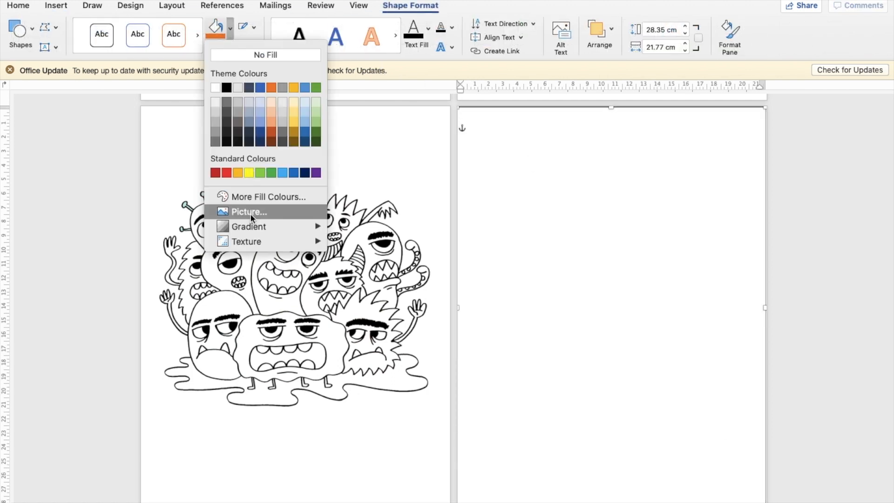
pyautogui.doubleClick(368, 90)
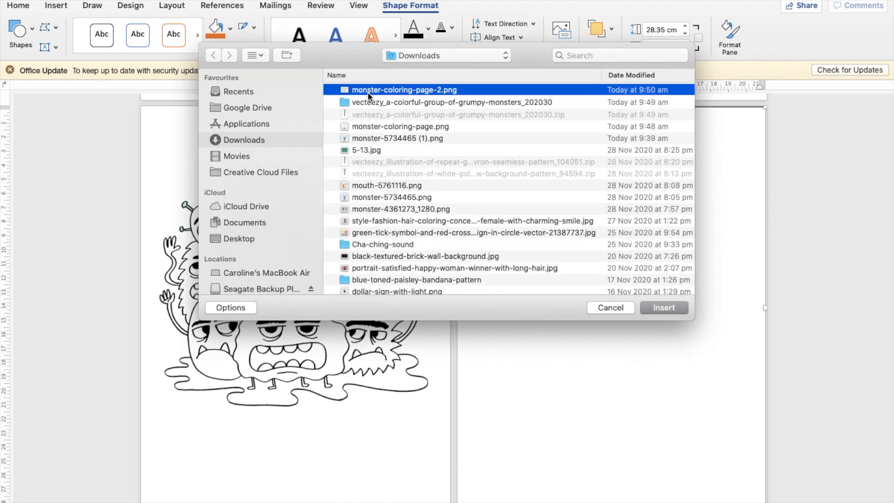
pyautogui.moveTo(610, 108); pyautogui.dragTo(616, 212)
pyautogui.click(664, 134)
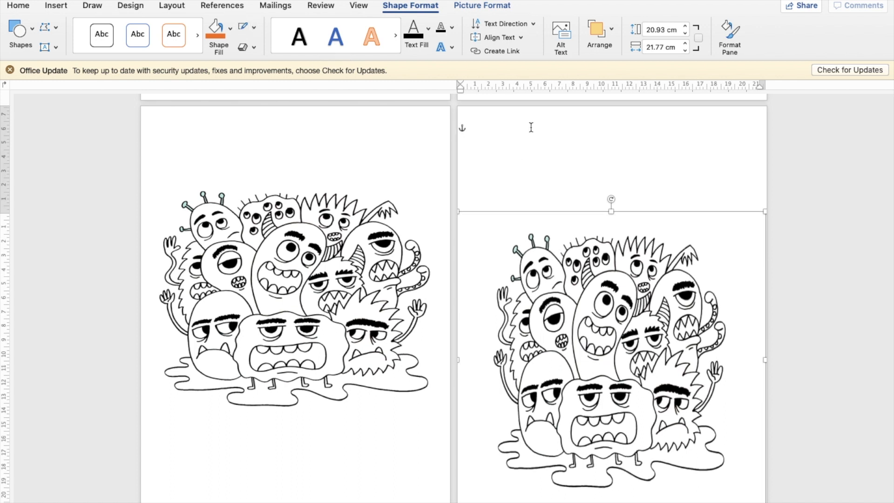
# Align the group-of-monsters text box to the centre and middle, relative to the margins.
pyautogui.click(599, 33)
pyautogui.click(658, 66)
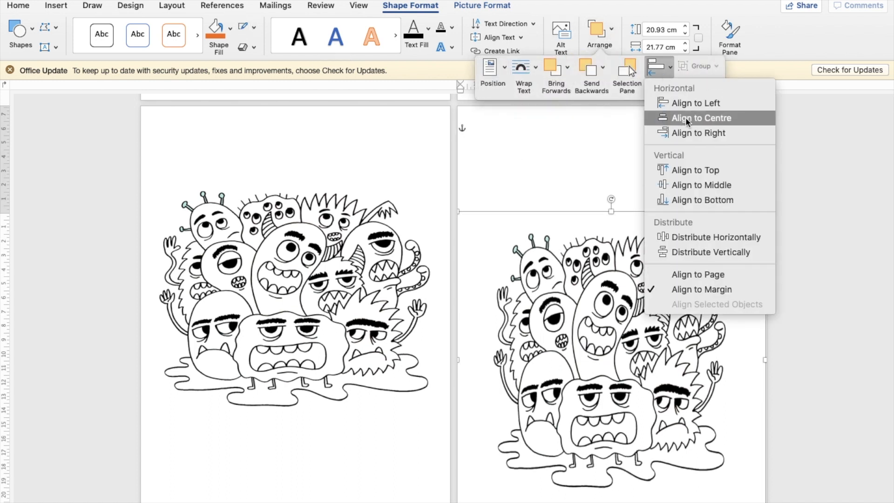
pyautogui.click(686, 118)
pyautogui.click(601, 35)
pyautogui.click(657, 68)
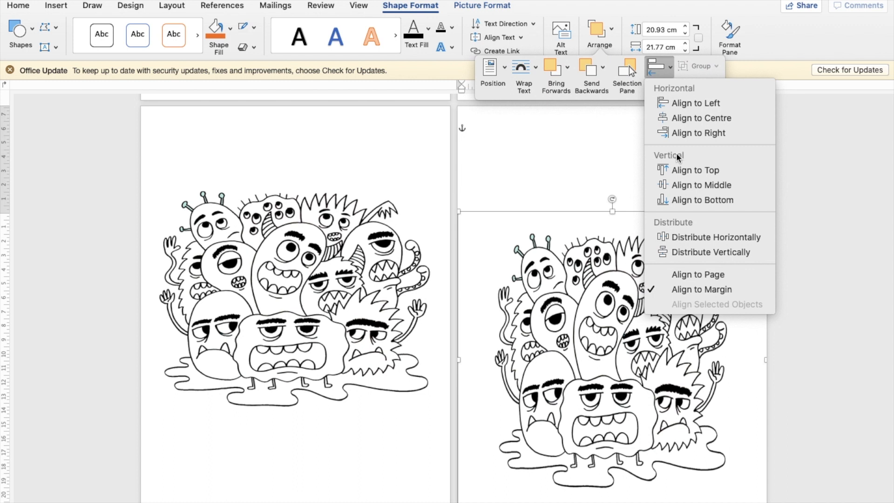
pyautogui.click(680, 183)
# Reduce the height of the group-of-monsters text box to about 20.2 cm.
pyautogui.click(818, 250)
pyautogui.click(671, 238)
pyautogui.moveTo(613, 161); pyautogui.dragTo(613, 172)
pyautogui.click(799, 243)
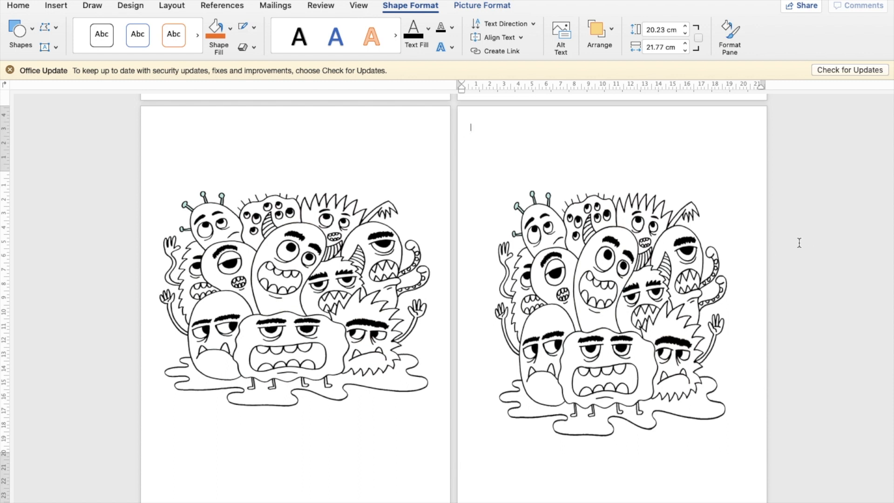
# Align the resized group-of-monsters text box to the horizontal centre.
pyautogui.click(611, 230)
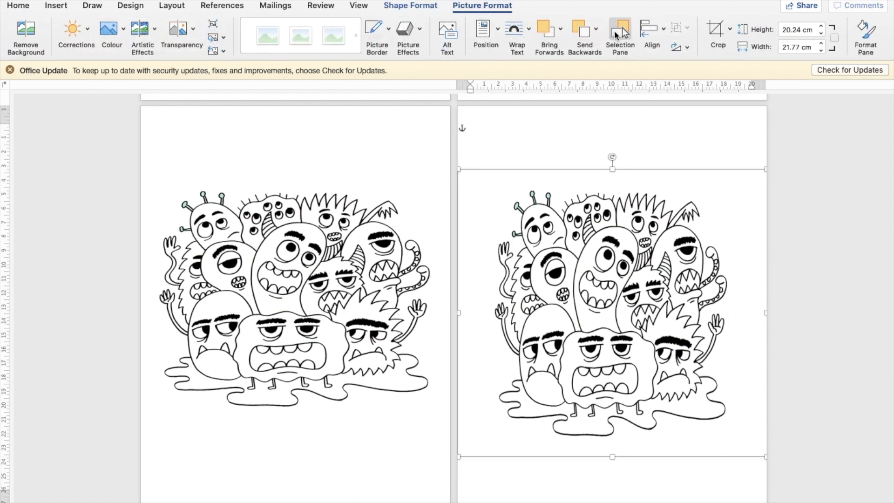
pyautogui.click(649, 31)
pyautogui.click(675, 78)
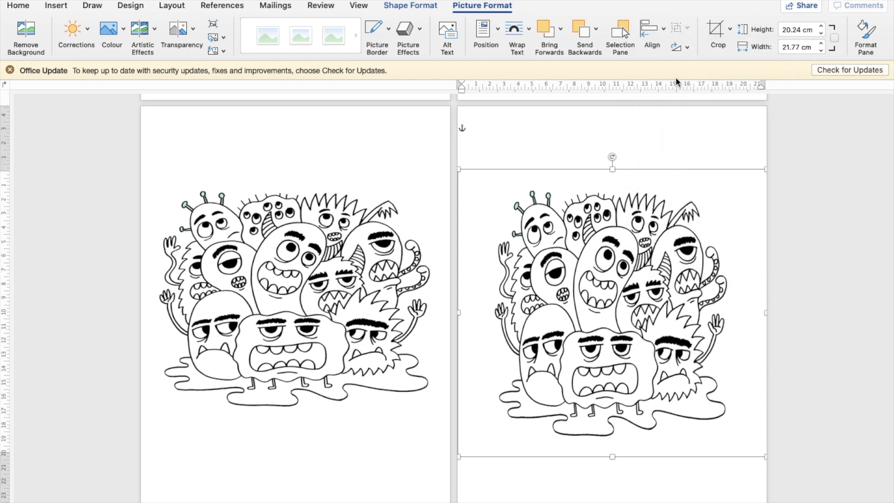
# Align the group-of-monsters text box to the vertical middle.
pyautogui.click(643, 35)
pyautogui.click(675, 146)
pyautogui.click(817, 243)
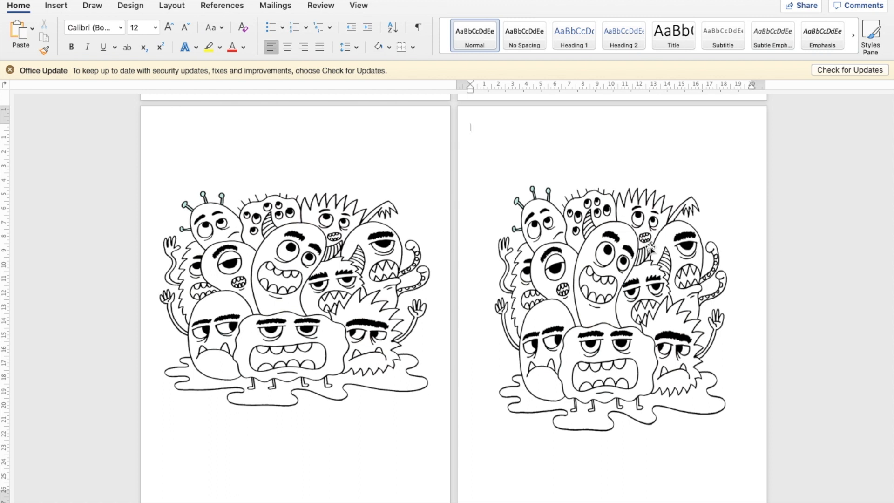
# Enlarge the group-of-monsters text box diagonally at two opposite corners so the image extends beyond the page edges.
pyautogui.click(612, 281)
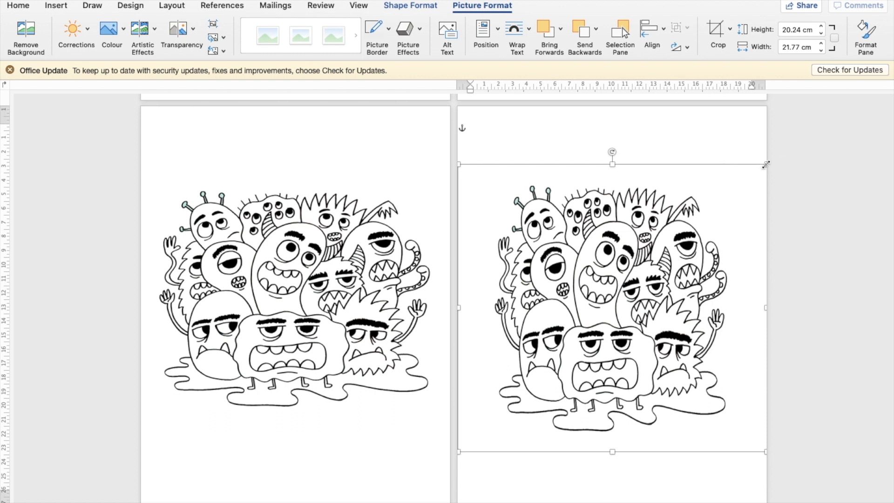
pyautogui.moveTo(765, 164); pyautogui.dragTo(844, 112)
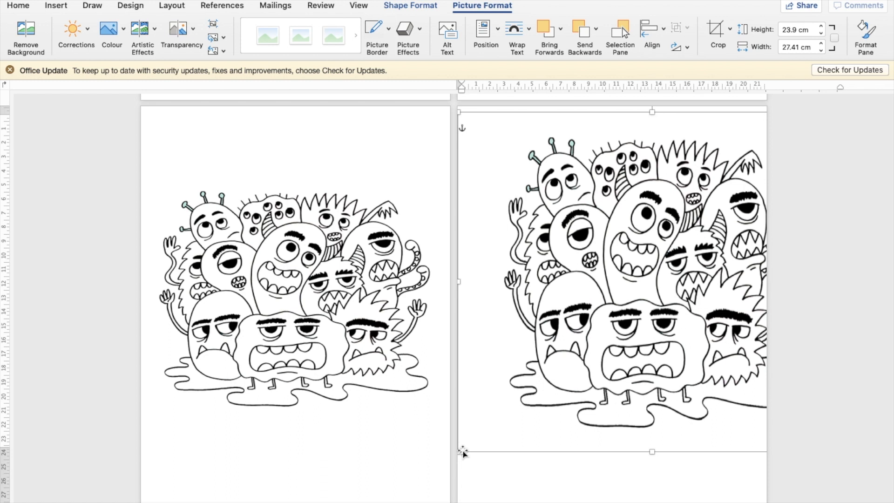
pyautogui.moveTo(457, 451); pyautogui.dragTo(378, 502)
pyautogui.click(797, 410)
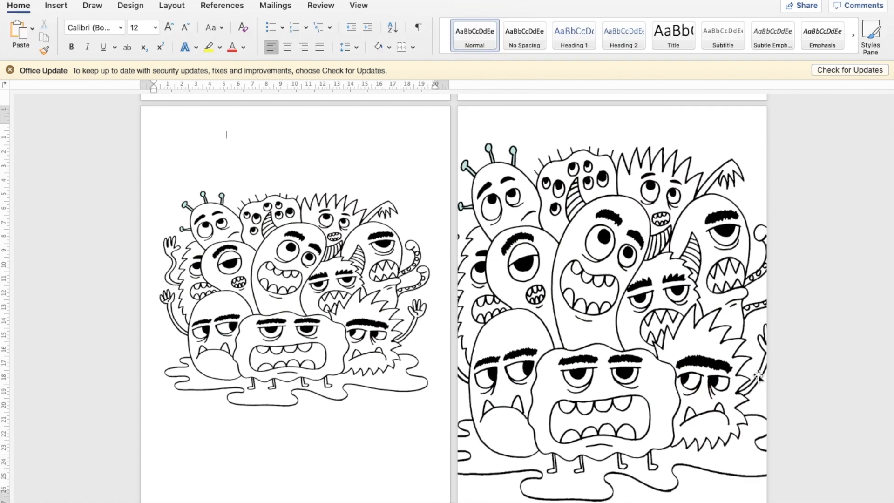
# Replace the oversized group-of-monsters text box with a new empty one covering the whole page, about 28.95 cm high by 22.33 cm wide.
pyautogui.click(699, 338)
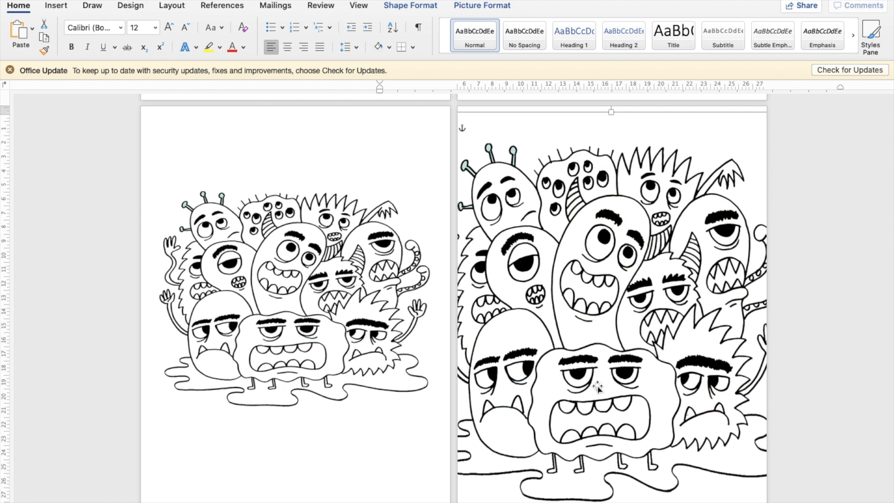
pyautogui.press('Delete')
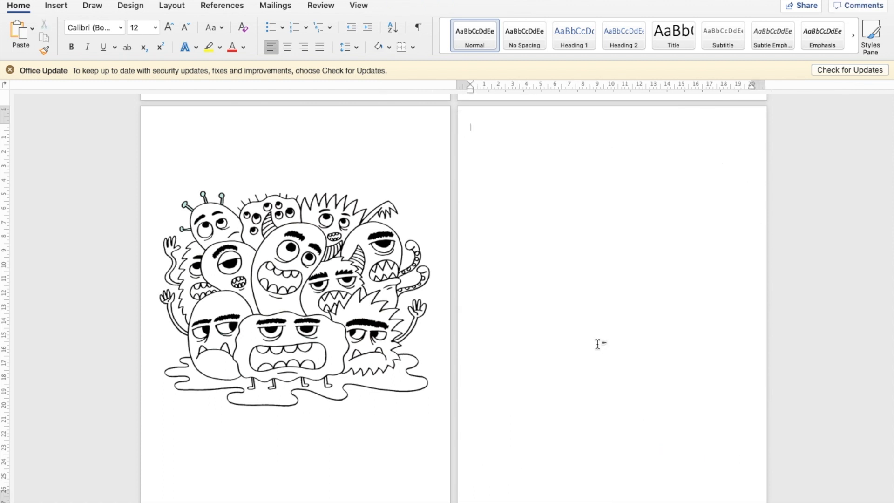
pyautogui.click(59, 7)
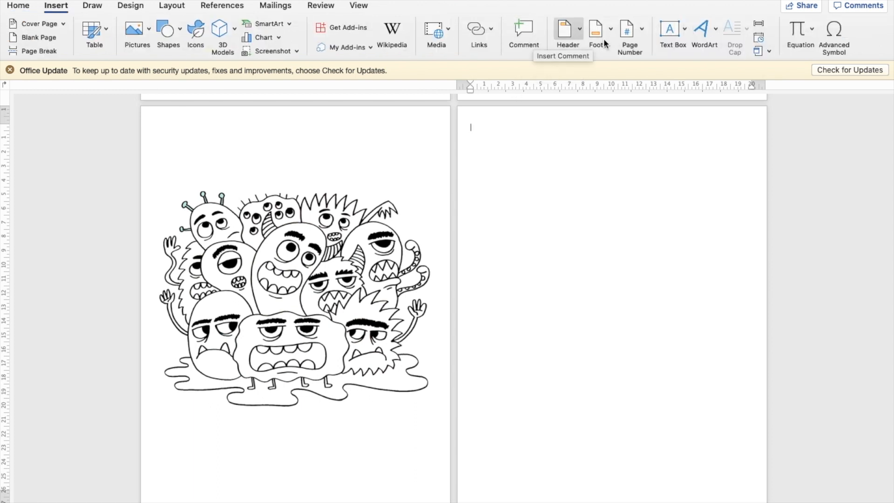
pyautogui.click(685, 29)
pyautogui.click(689, 47)
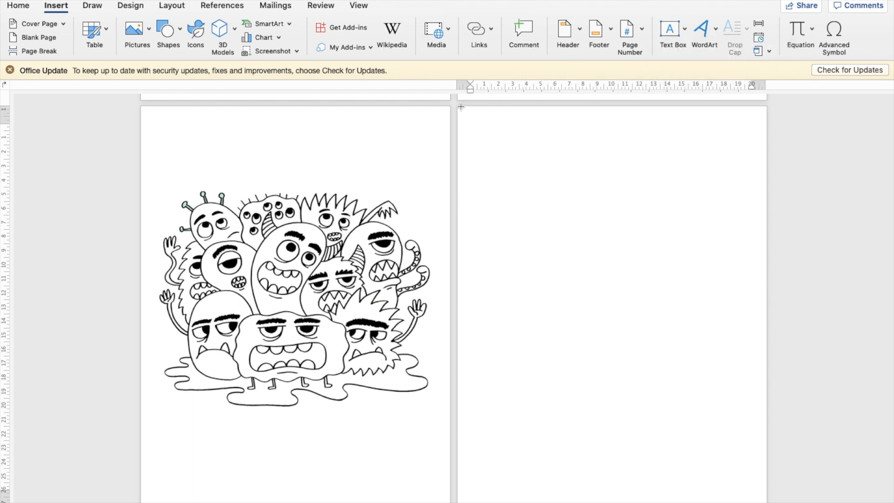
pyautogui.moveTo(457, 107); pyautogui.dragTo(770, 502)
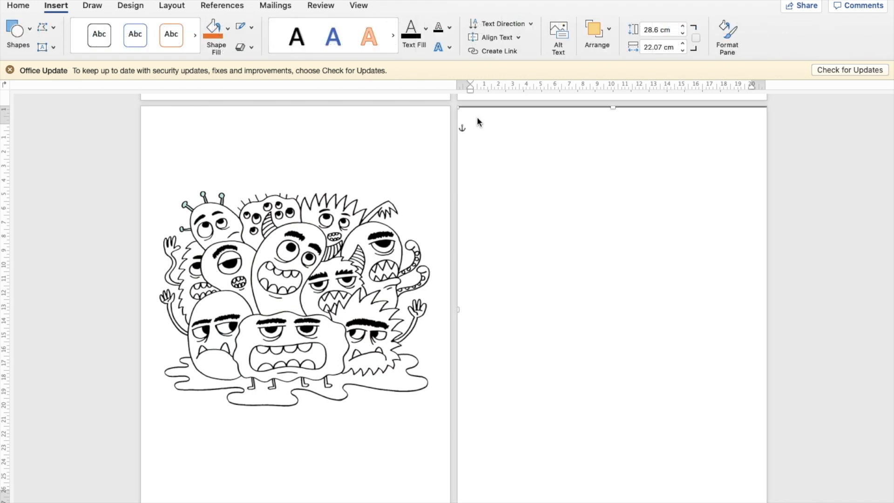
pyautogui.moveTo(458, 107); pyautogui.dragTo(452, 100)
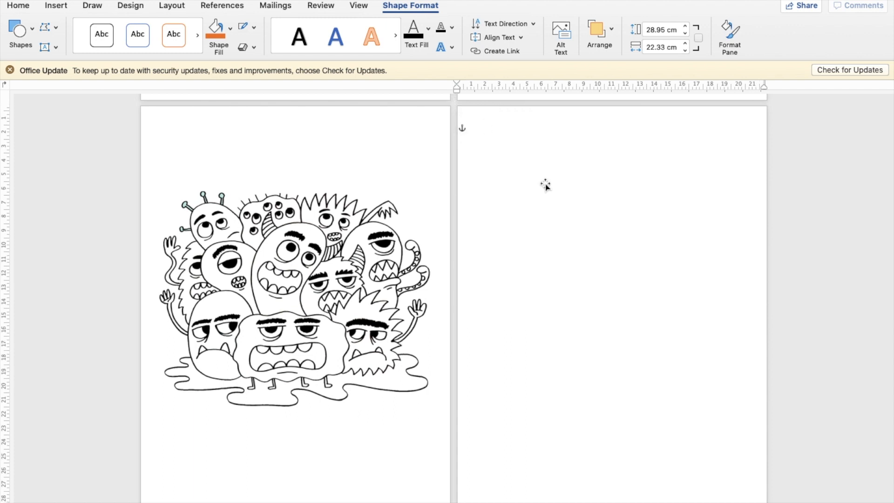
# Fill the full-page text box with solid black.
pyautogui.click(231, 29)
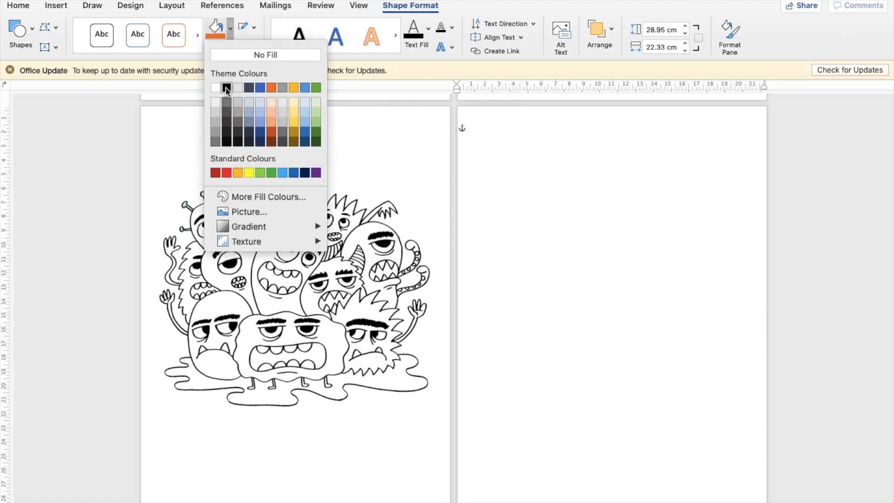
pyautogui.click(226, 89)
pyautogui.click(774, 321)
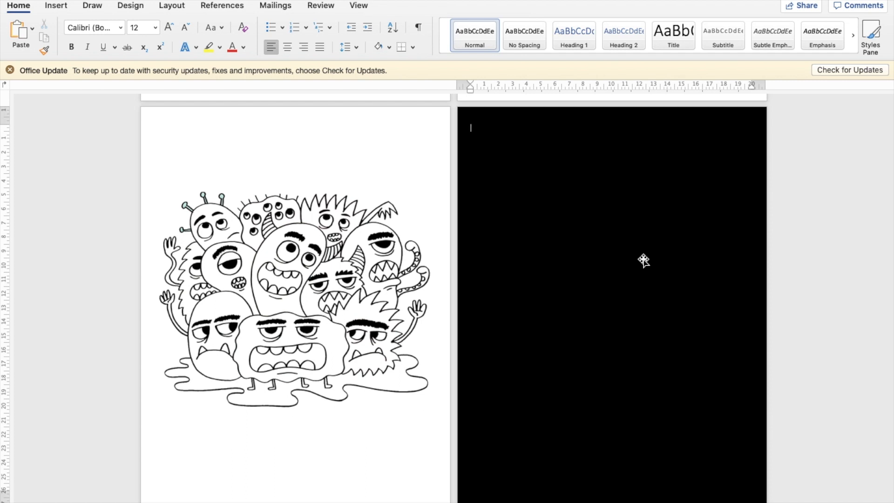
pyautogui.scroll(20, 643, 259)
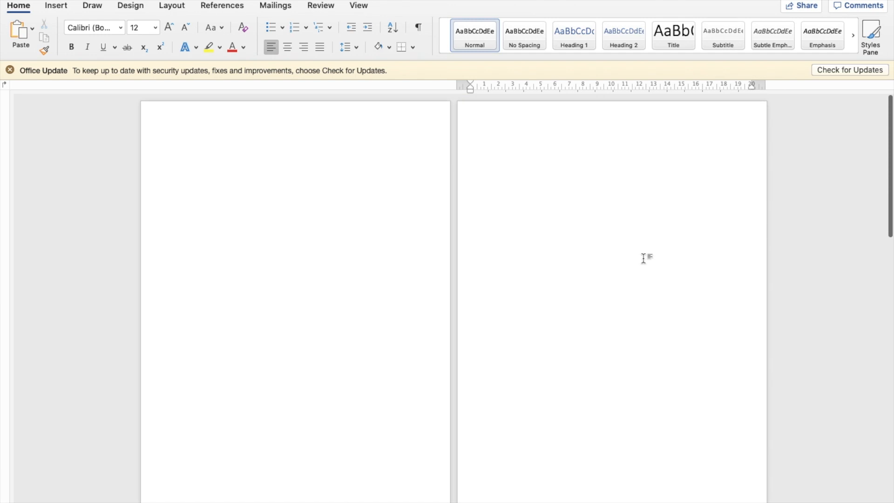
pyautogui.scroll(3, 643, 258)
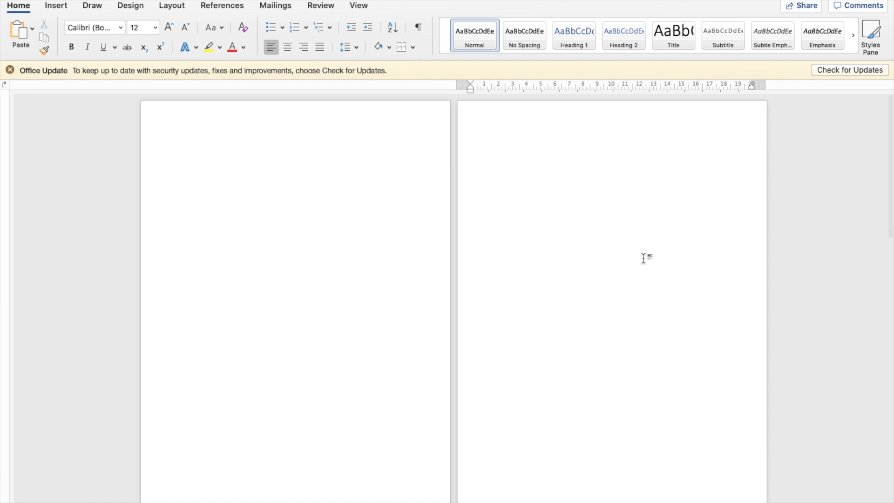
pyautogui.click(215, 156)
pyautogui.scroll(2, 214, 156)
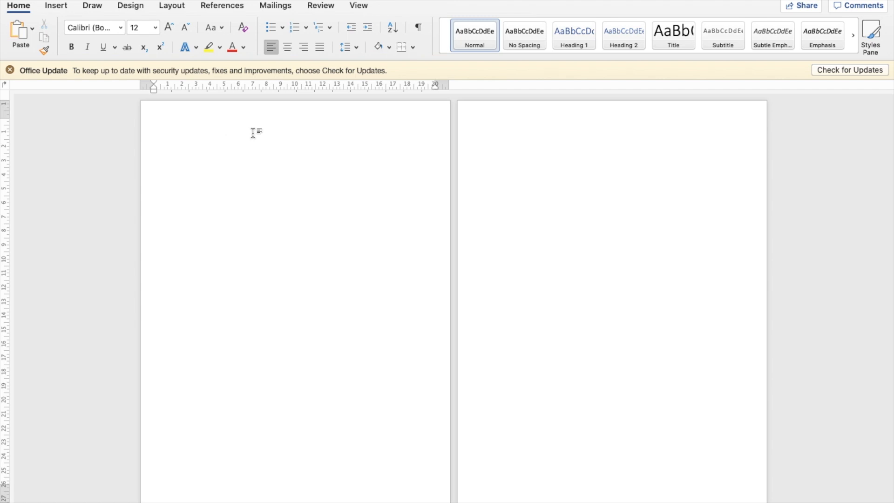
pyautogui.click(575, 141)
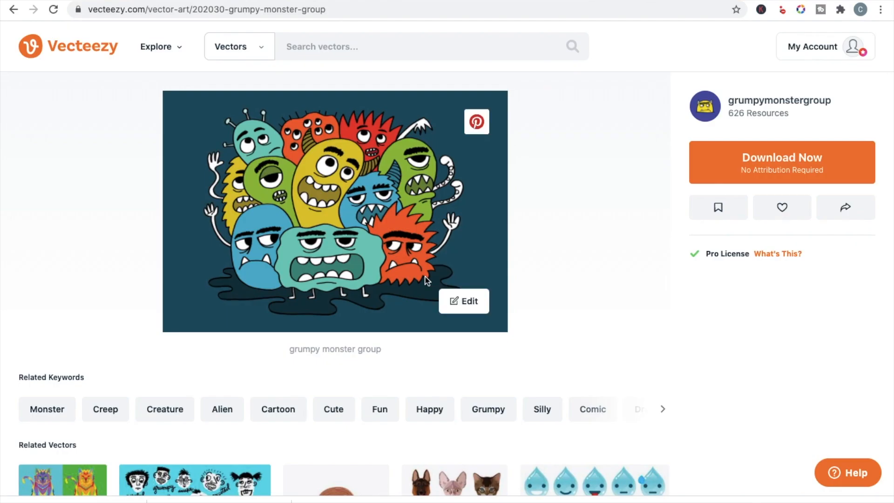
# Switch to Vecteezy in Chrome, return to the monster vector results, and download the cute monster heads vector.
pyautogui.click(14, 9)
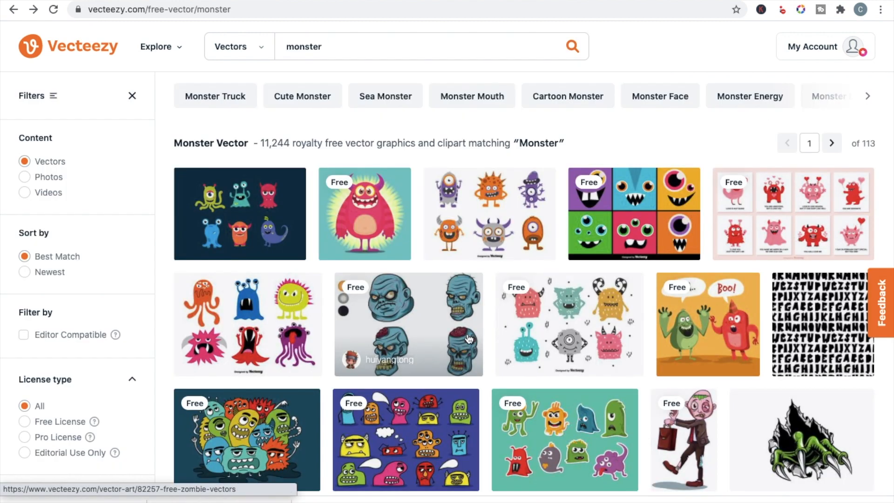
pyautogui.scroll(-3, 468, 338)
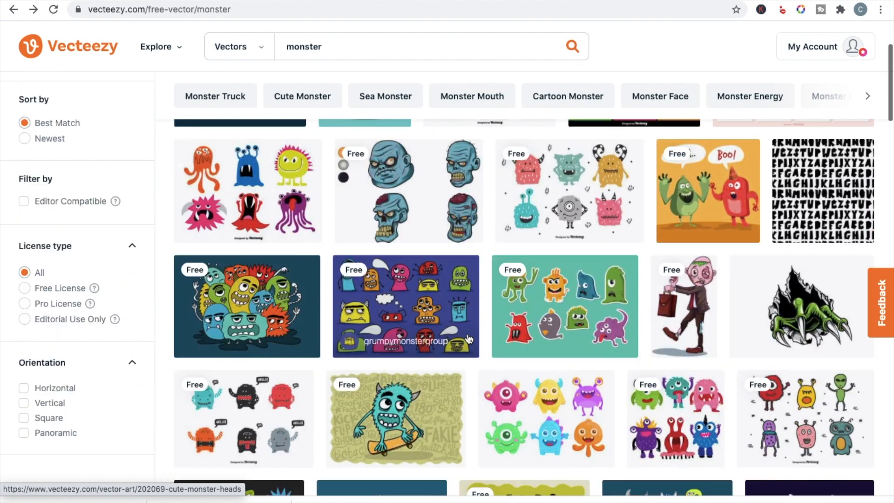
pyautogui.click(468, 338)
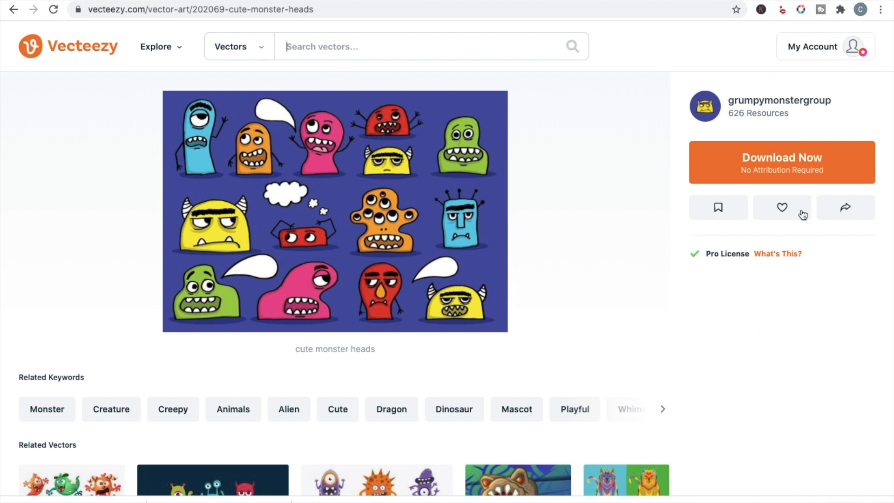
pyautogui.click(790, 168)
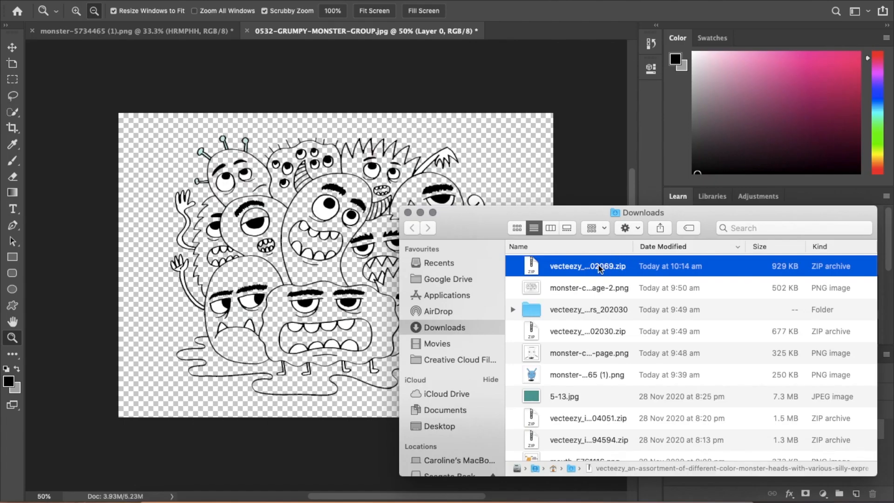
# Extract the downloaded vecteezy archive ending in 202069 and open its 0534-MONSTER-FACES.jpg in Adobe Photoshop CC 2019.
pyautogui.doubleClick(599, 266)
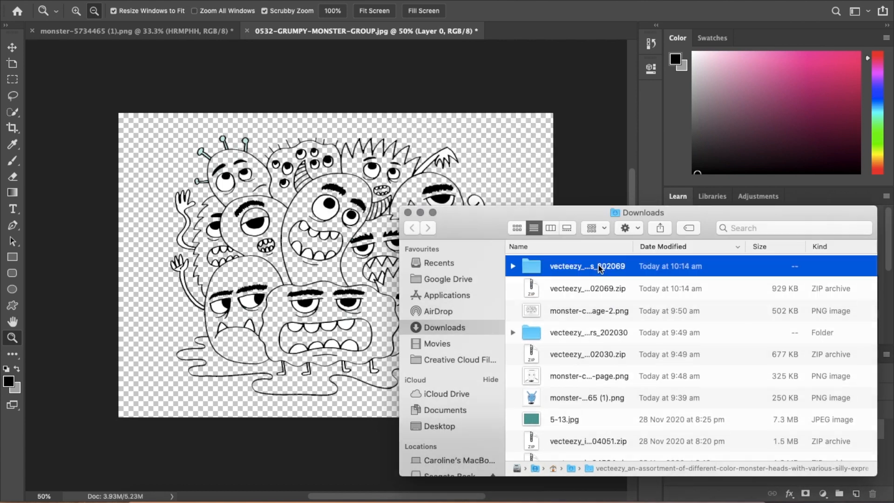
pyautogui.doubleClick(587, 266)
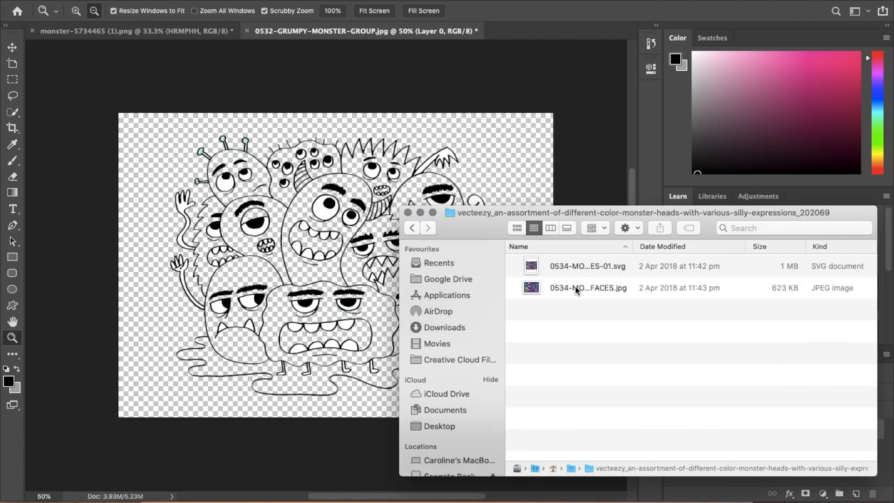
pyautogui.rightClick(576, 287)
pyautogui.moveTo(605, 205)
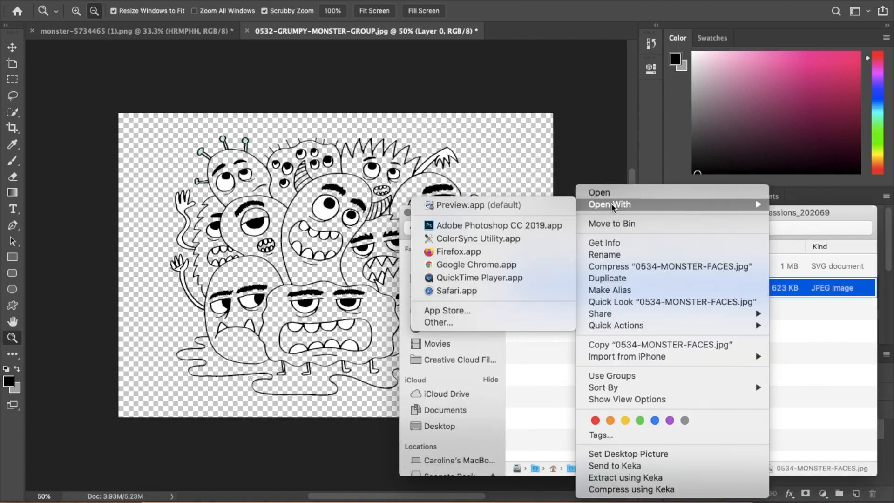
pyautogui.click(512, 231)
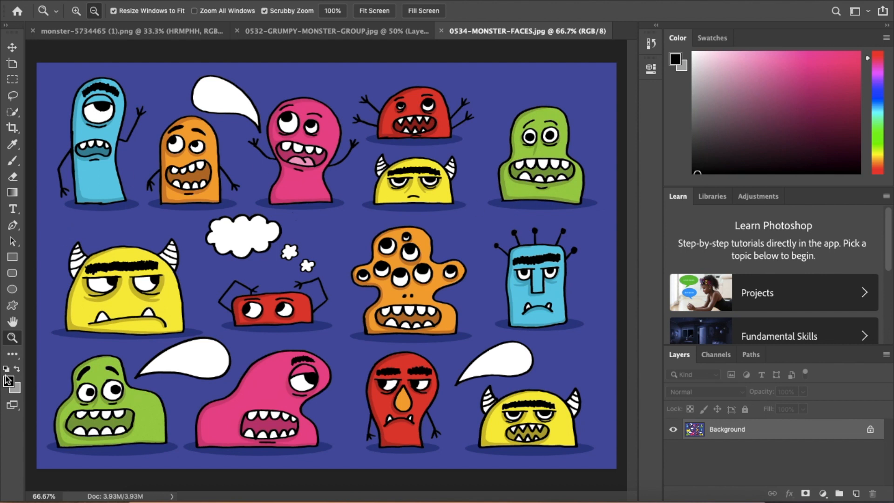
# Erase the blue background with the Magic Eraser and crop the image to the orange many-eyed monster, about 12.6 by 10.7 cm.
pyautogui.click(12, 355)
pyautogui.click(333, 244)
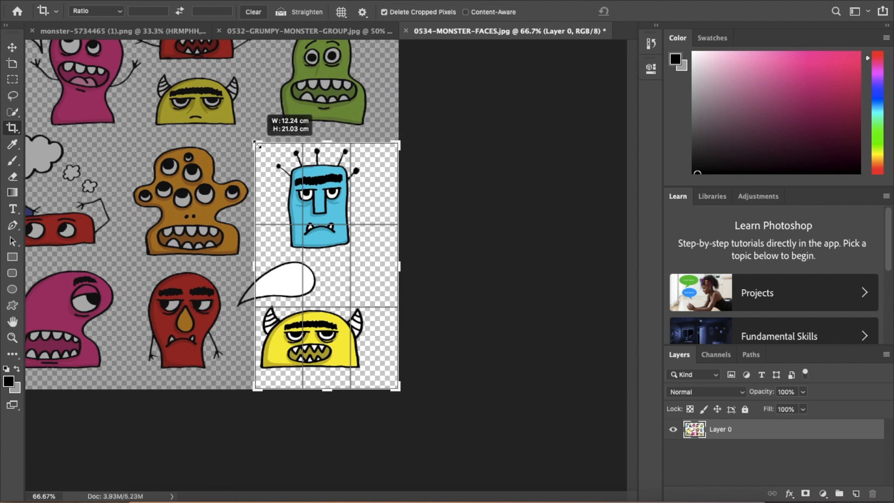
pyautogui.moveTo(256, 142)
pyautogui.mouseDown()
pyautogui.moveTo(248, 143)
pyautogui.moveTo(260, 139)
pyautogui.moveTo(259, 107)
pyautogui.moveTo(235, 136)
pyautogui.moveTo(184, 150)
pyautogui.moveTo(186, 142)
pyautogui.mouseUp()
pyautogui.moveTo(471, 394); pyautogui.dragTo(402, 330)
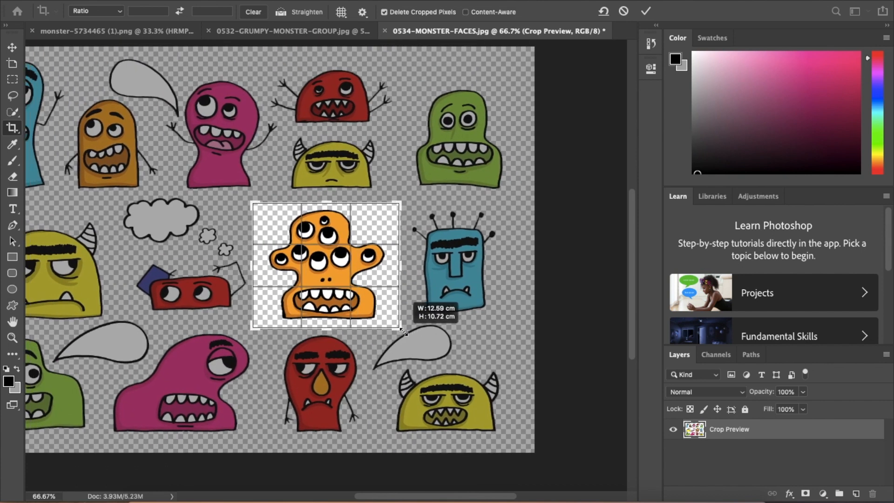
pyautogui.press('Return')
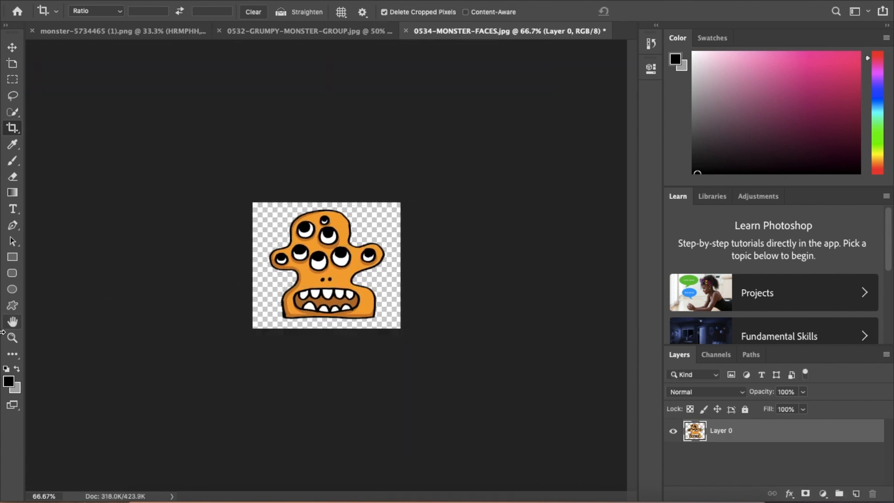
# Erase the orange body colour, mouth colour and shading around the eyes with the Magic Eraser, keeping the monster's black outline.
pyautogui.click(13, 354)
pyautogui.click(344, 272)
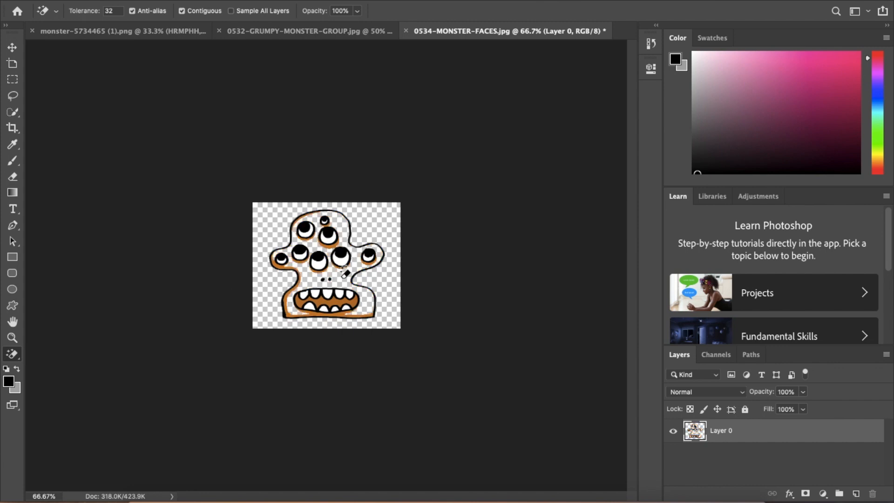
pyautogui.click(332, 304)
pyautogui.click(339, 316)
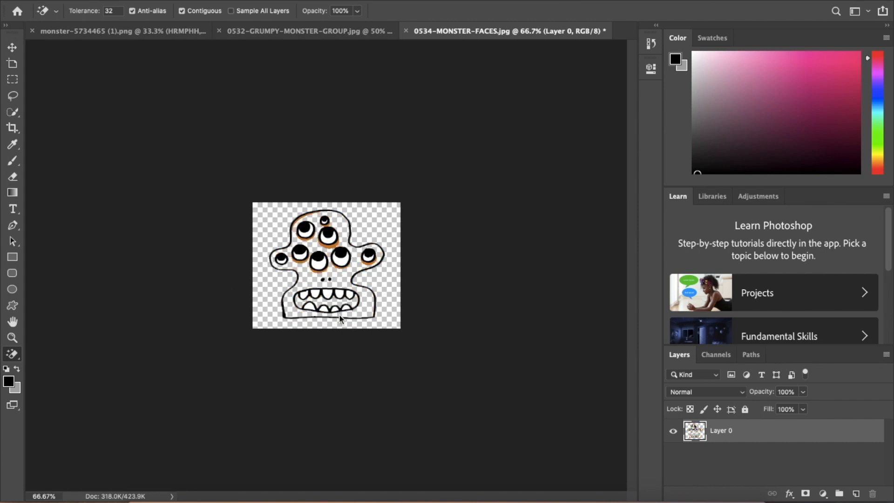
pyautogui.click(320, 270)
pyautogui.click(343, 268)
pyautogui.click(371, 263)
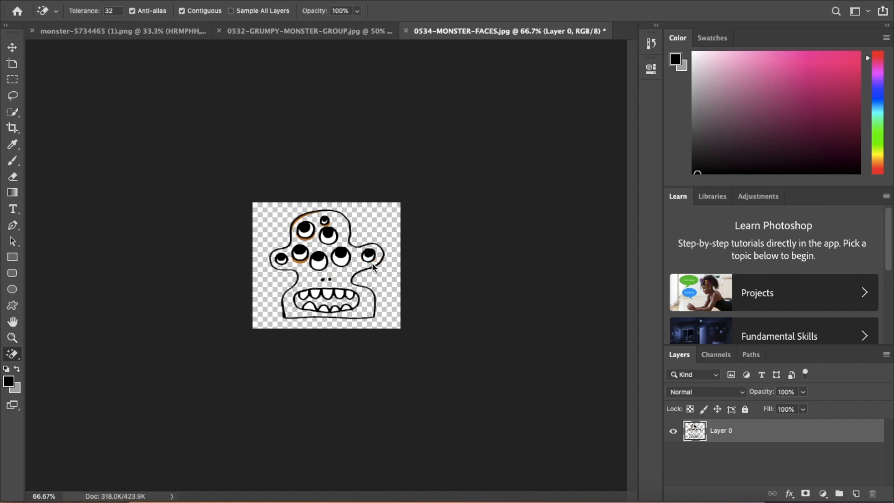
pyautogui.click(306, 235)
pyautogui.click(302, 261)
pyautogui.click(302, 215)
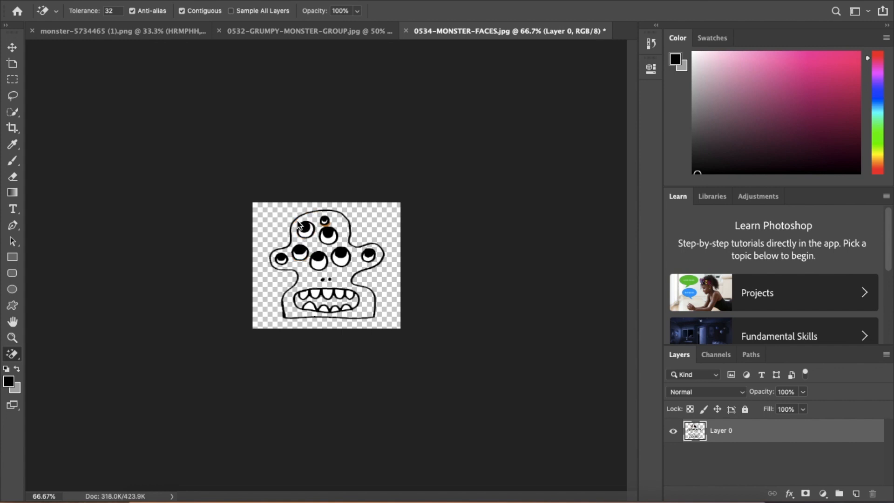
pyautogui.click(326, 220)
# Save the monster outline as a PNG named monster-faces in the Downloads folder, using the large file size option.
pyautogui.click(109, 1)
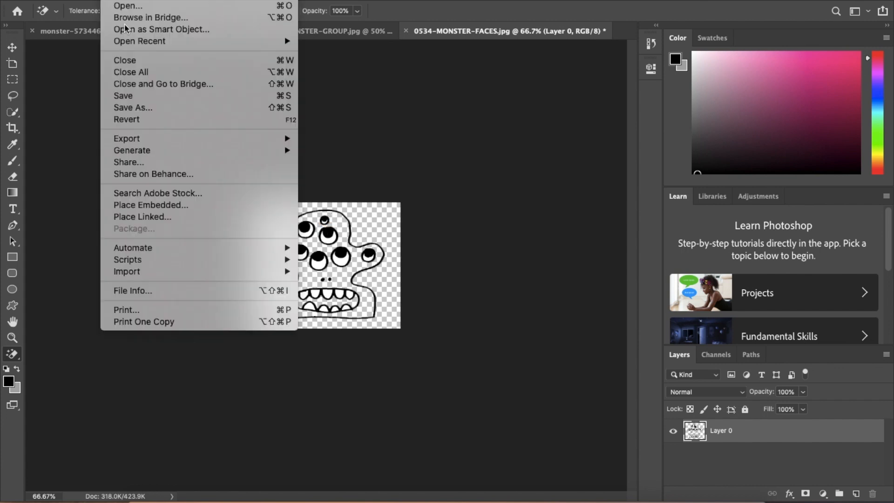
pyautogui.click(146, 107)
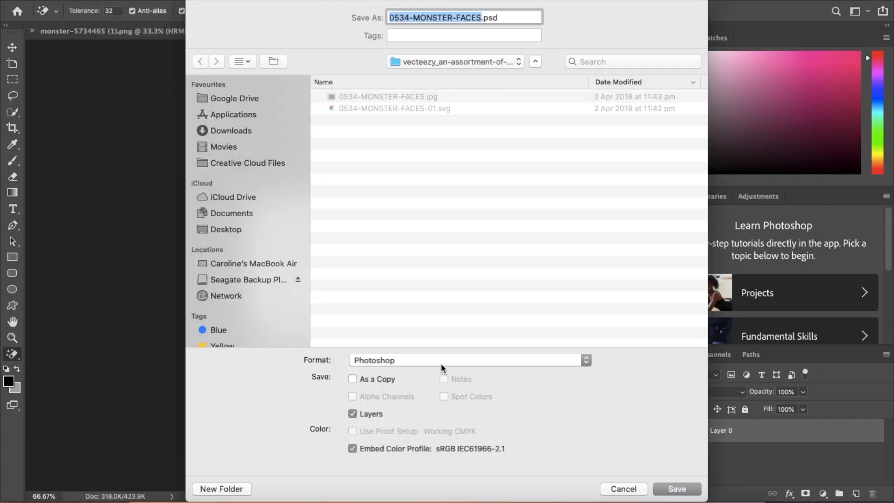
pyautogui.click(440, 361)
pyautogui.scroll(-3, 395, 444)
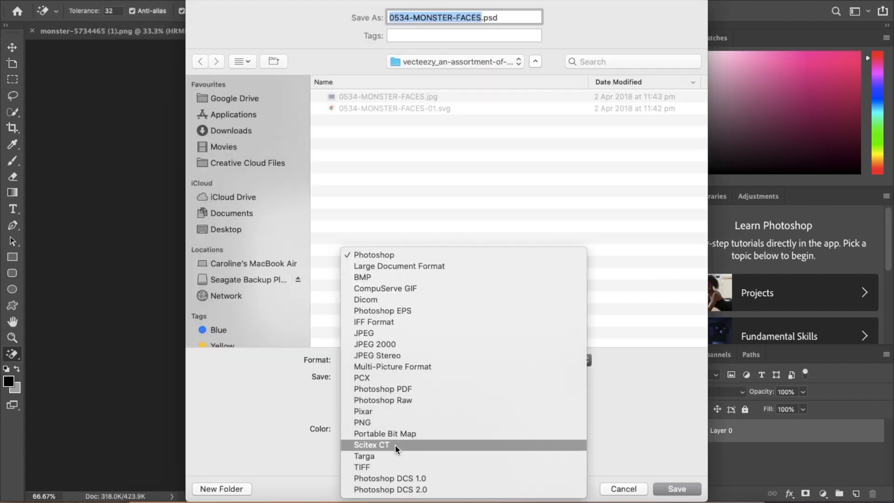
pyautogui.click(376, 421)
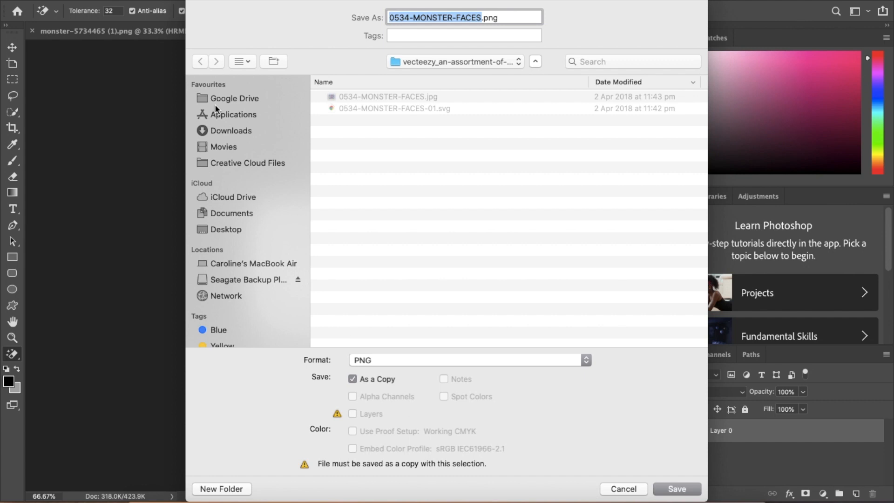
pyautogui.click(224, 127)
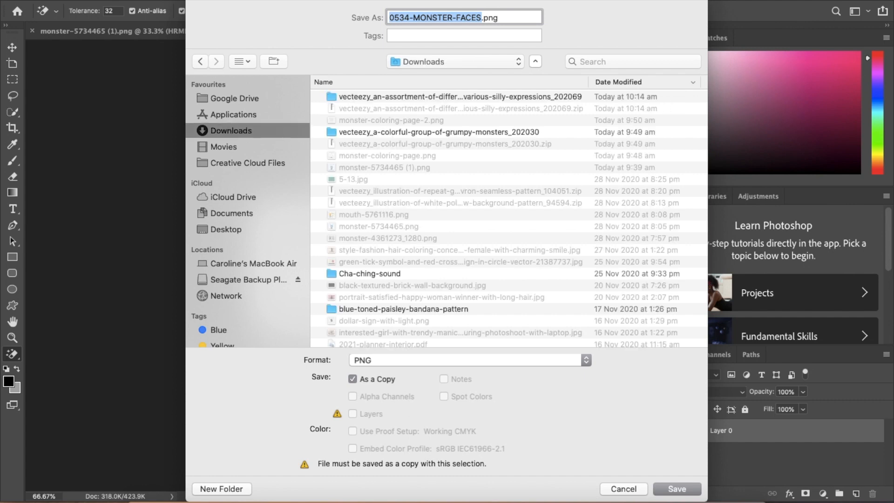
pyautogui.write('monst')
pyautogui.write('er-faces')
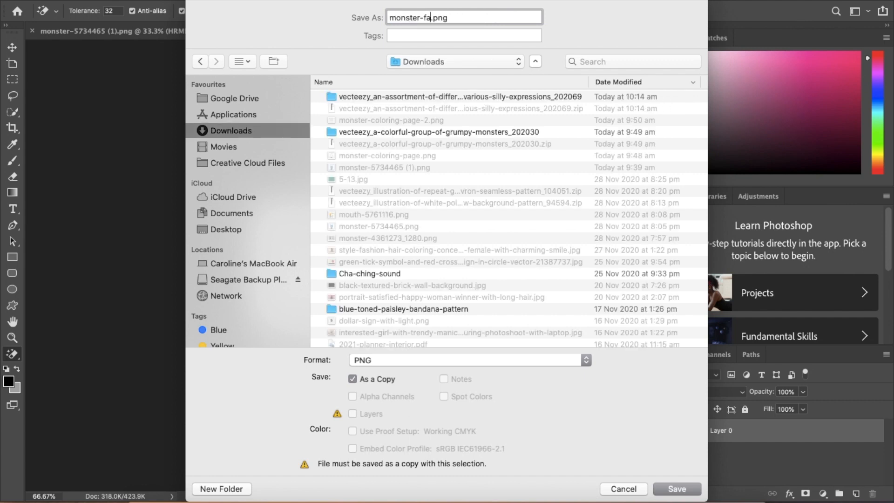
pyautogui.press('Return')
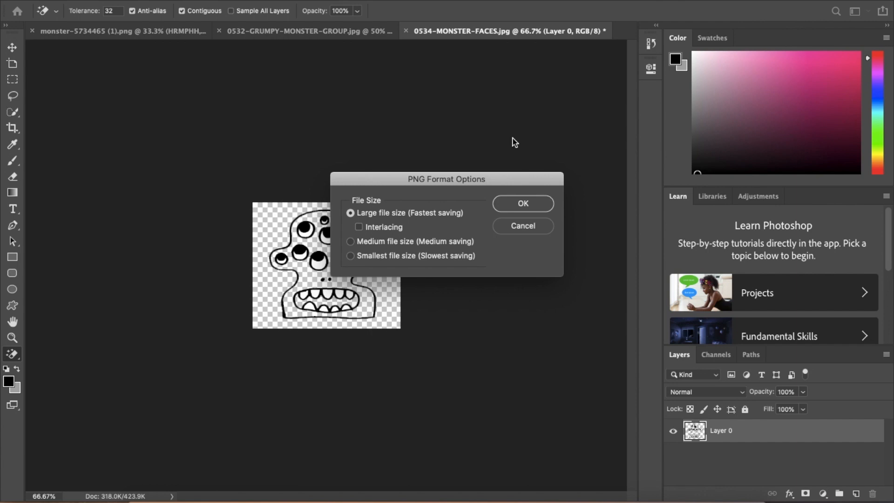
pyautogui.click(528, 212)
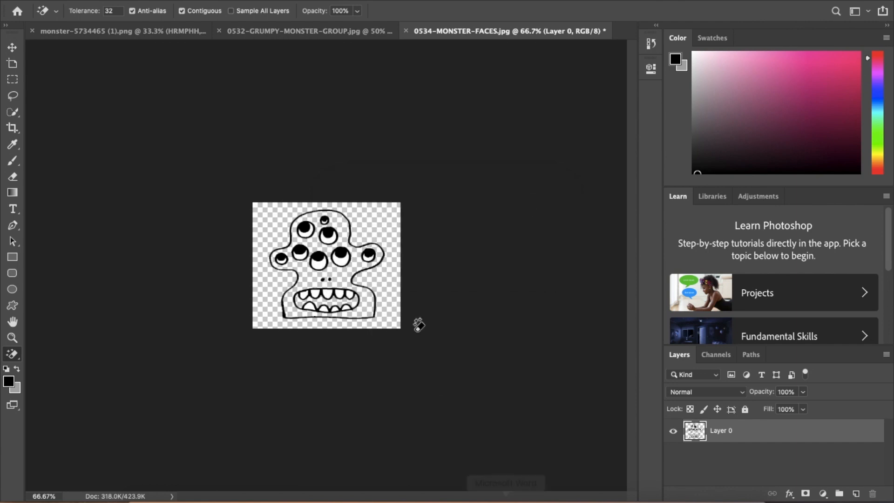
# Switch to Microsoft Word and insert the saved monster-faces picture from file.
pyautogui.click(497, 500)
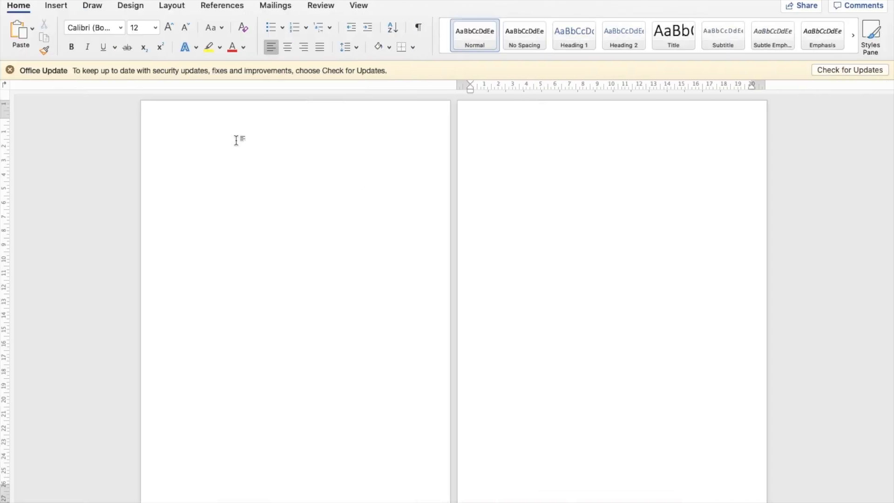
pyautogui.click(63, 7)
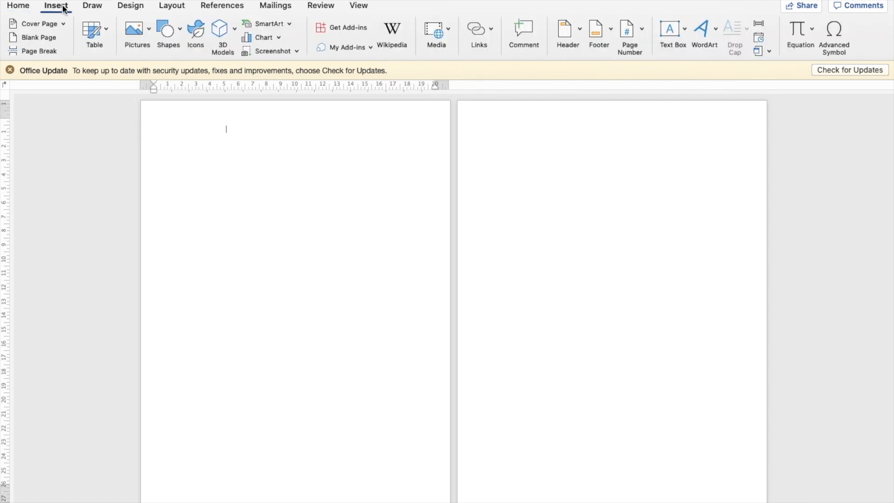
pyautogui.click(149, 30)
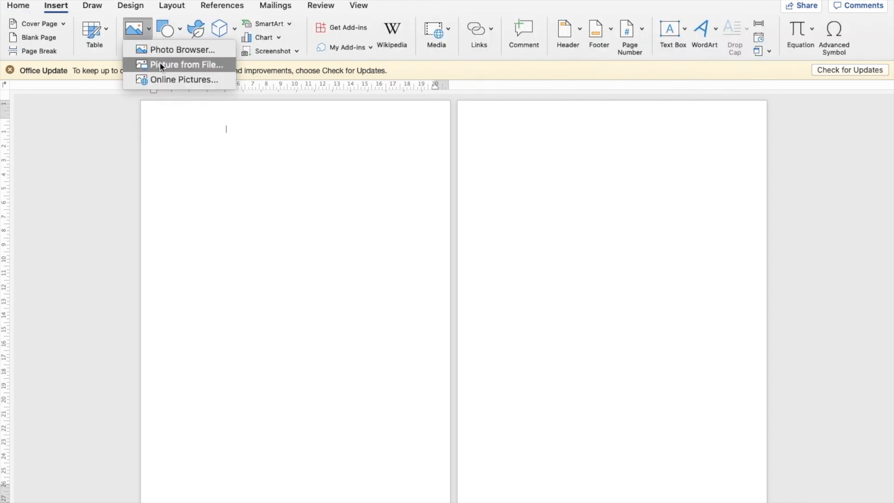
pyautogui.doubleClick(389, 91)
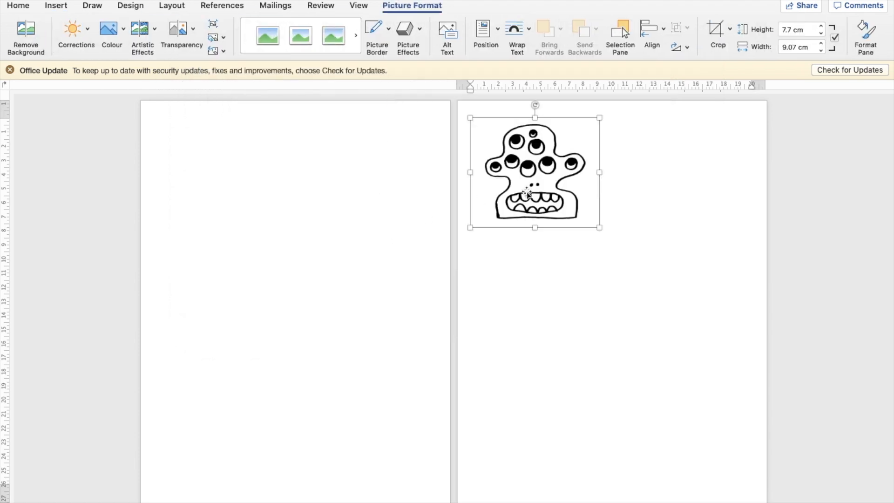
# Move the monster picture to the first page, enlarge it to about 12.88 by 10.92 cm, and centre it horizontally.
pyautogui.moveTo(518, 193); pyautogui.dragTo(273, 194)
pyautogui.moveTo(283, 235); pyautogui.dragTo(337, 280)
pyautogui.moveTo(257, 223); pyautogui.dragTo(305, 227)
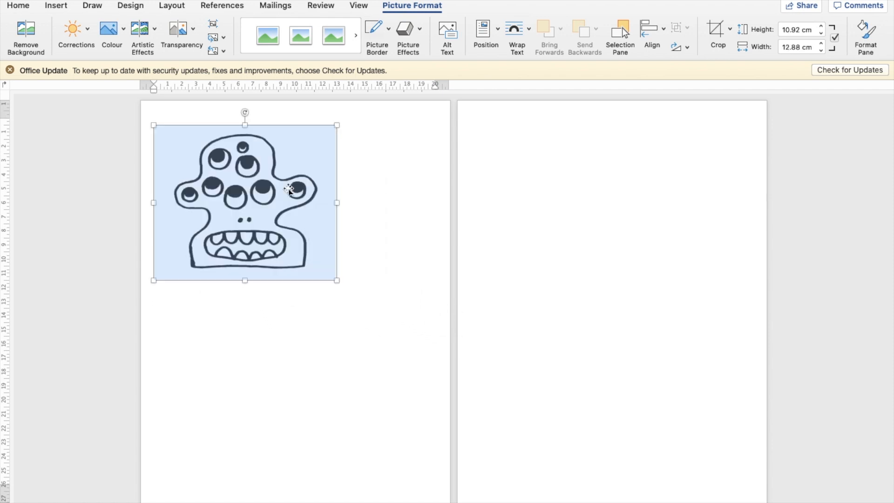
pyautogui.click(18, 6)
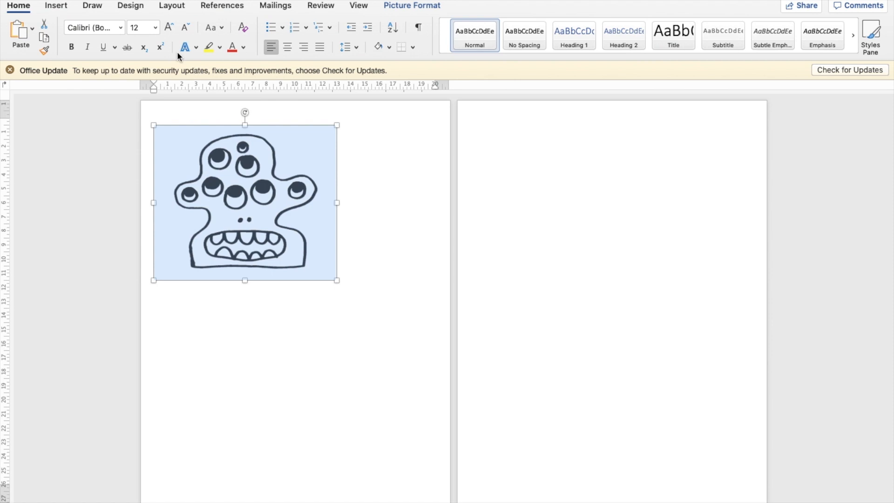
pyautogui.click(285, 49)
pyautogui.click(417, 288)
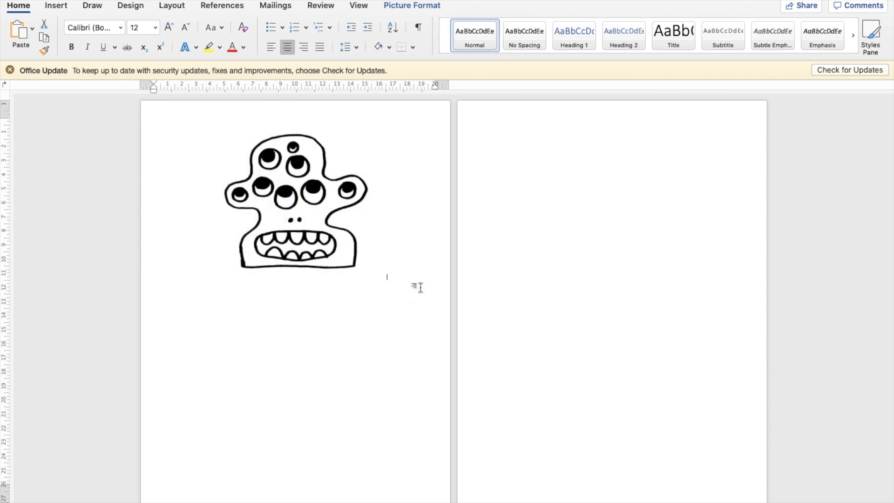
# Add a text box about 18.09 by 5.99 cm below the monster, reading "THIS COLORING BOOK BELONGS TO:".
pyautogui.click(59, 7)
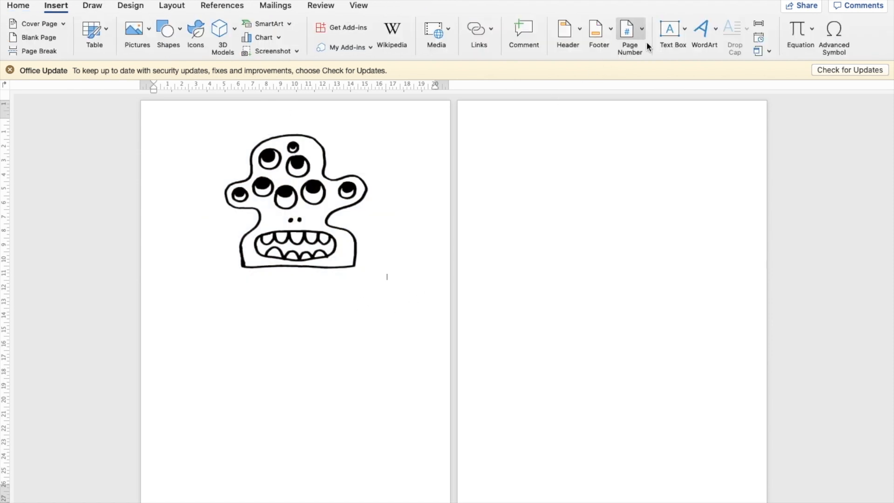
pyautogui.click(671, 37)
pyautogui.moveTo(172, 276); pyautogui.dragTo(429, 360)
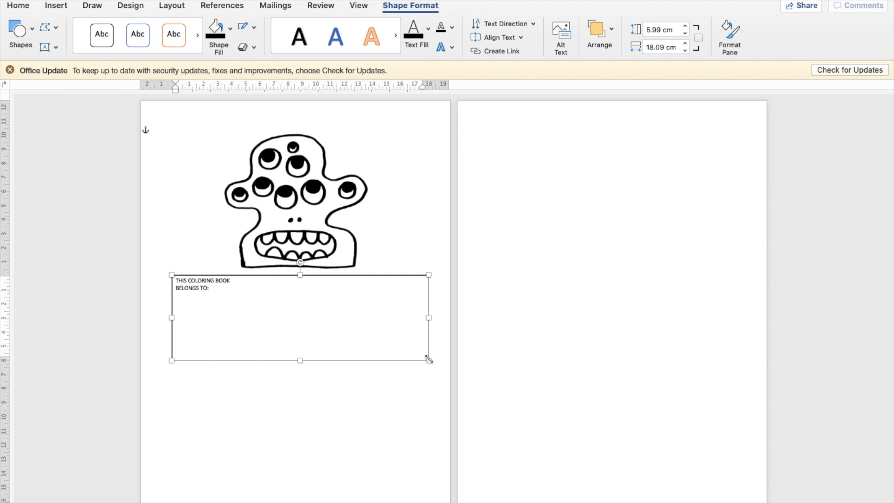
# Centre all the text in the text box and set its font to Barnacle Boy.
pyautogui.press('super+a')
pyautogui.click(18, 5)
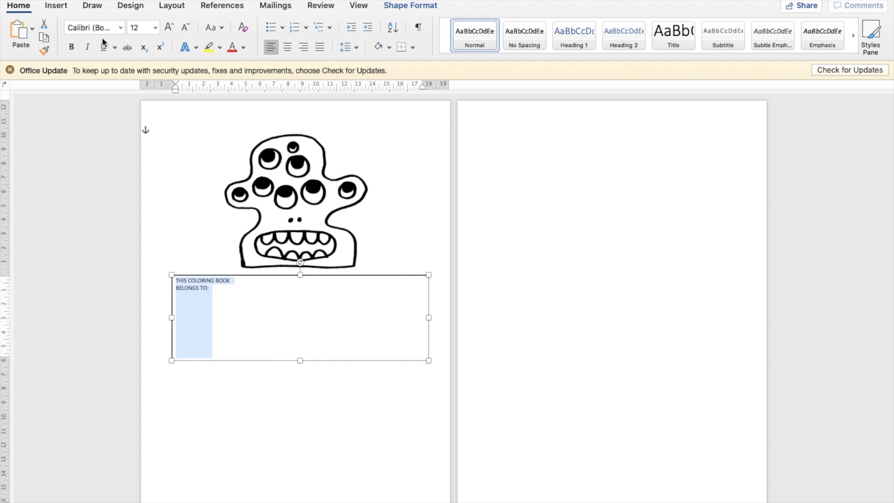
pyautogui.click(287, 47)
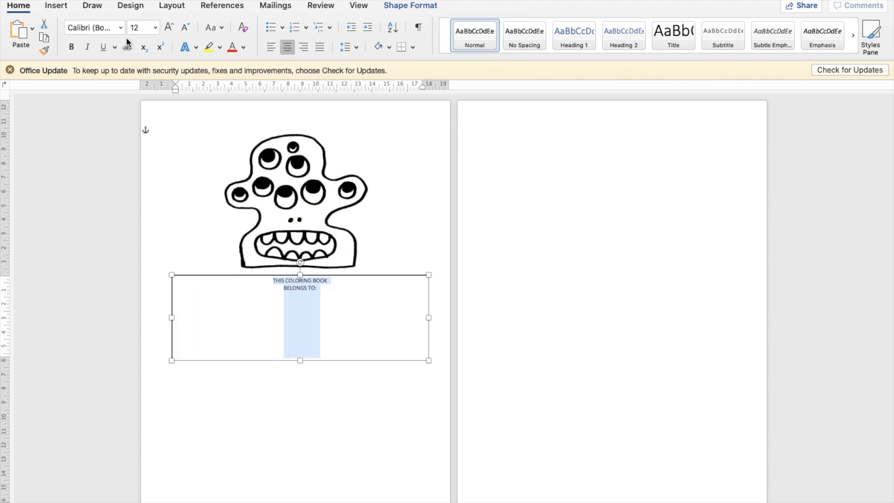
pyautogui.click(119, 27)
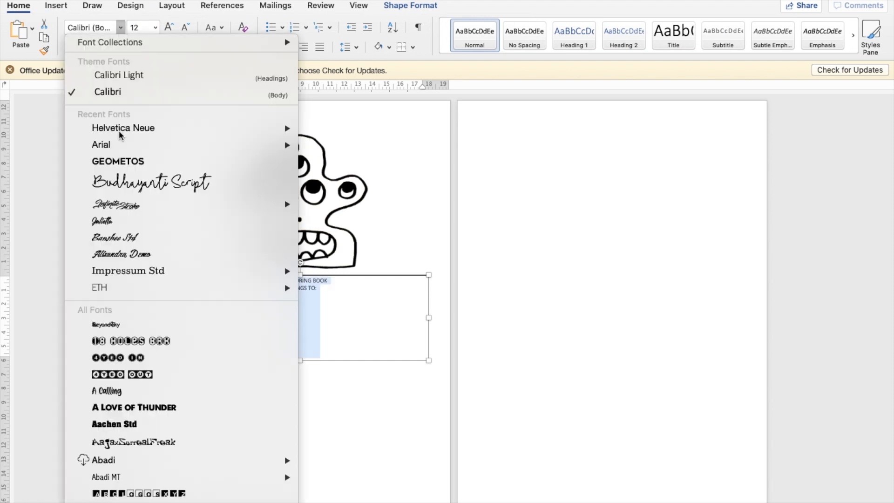
pyautogui.scroll(-5, 119, 262)
pyautogui.scroll(-15, 119, 263)
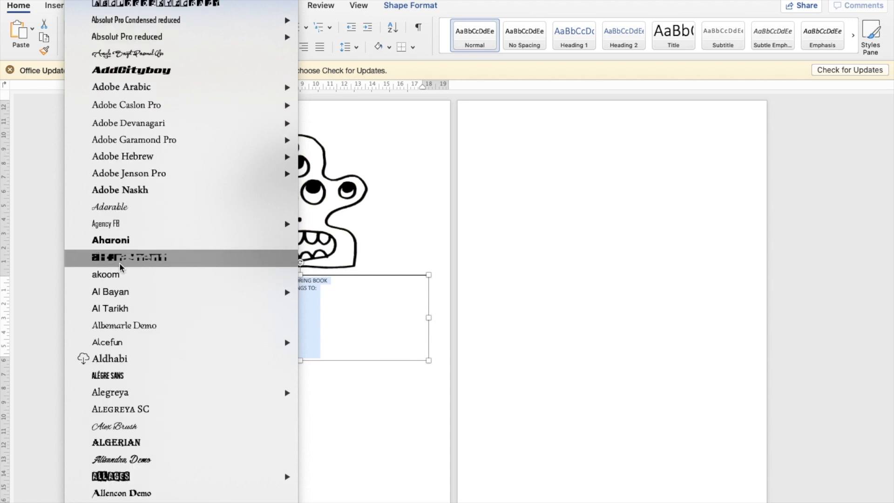
pyautogui.scroll(-15, 120, 263)
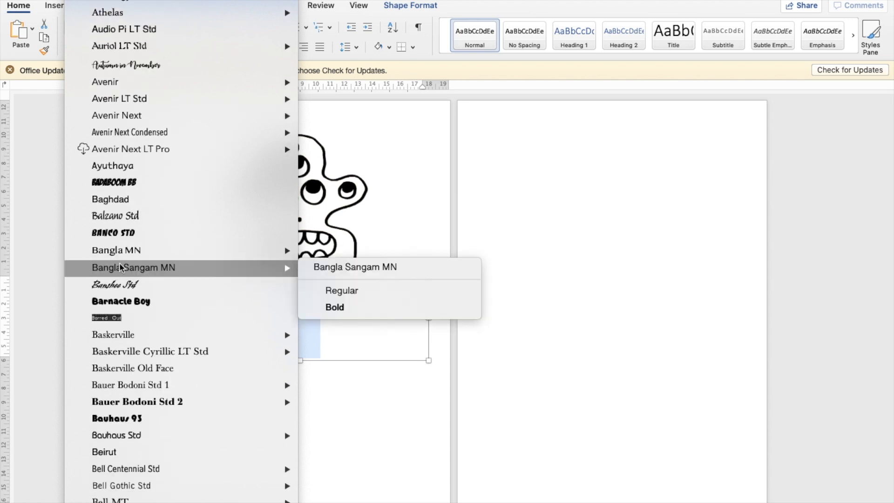
pyautogui.scroll(-2, 119, 268)
pyautogui.click(118, 268)
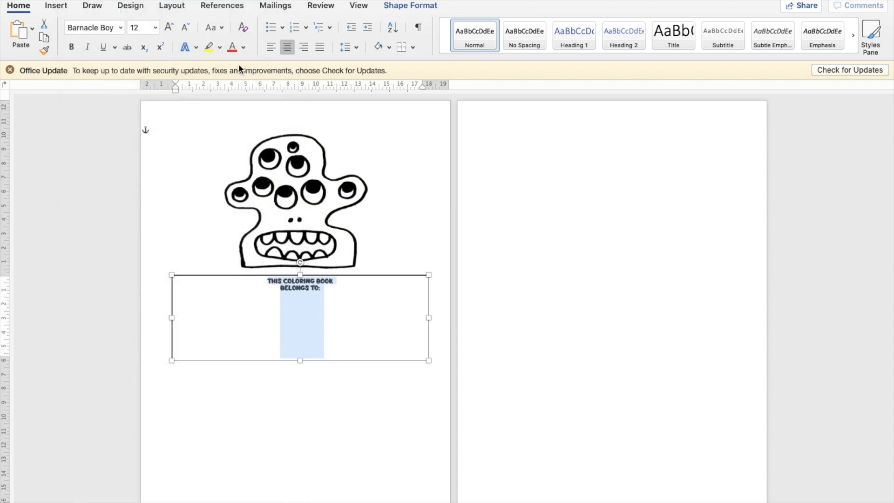
# Set the text box's font size to 26.
pyautogui.click(157, 29)
pyautogui.click(149, 211)
pyautogui.click(155, 29)
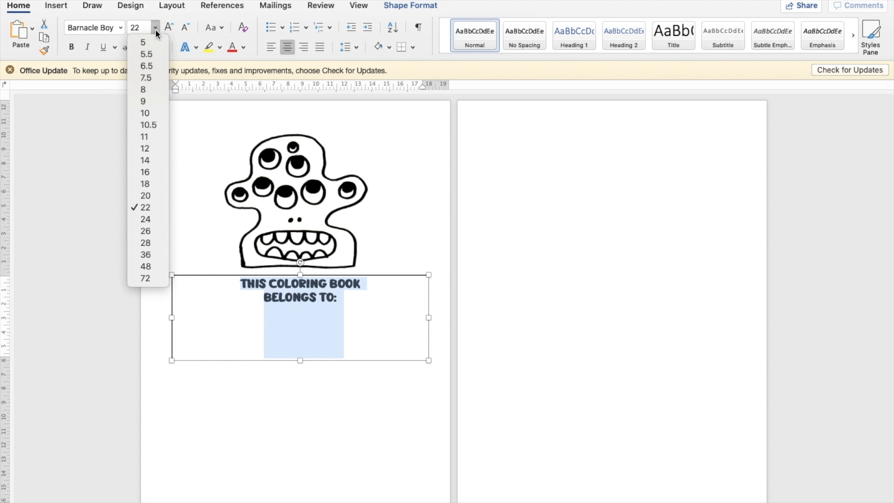
pyautogui.click(153, 234)
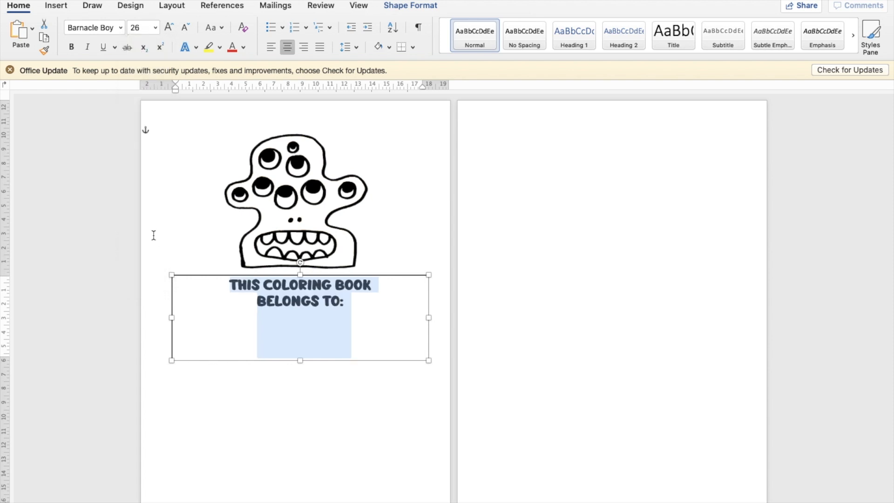
# Add two rows of underscores below "BELONGS TO:" as name lines, undoing the automatic conversion to a border line.
pyautogui.click(372, 311)
pyautogui.write('_________________')
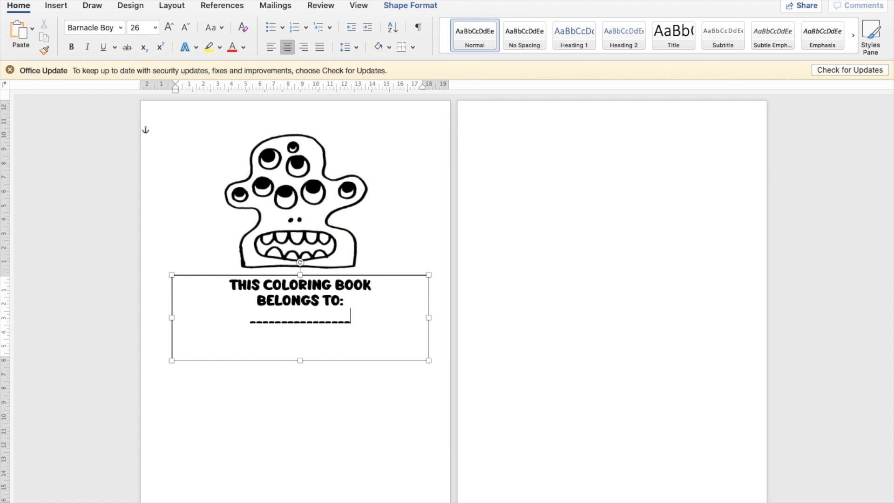
pyautogui.write('__________________________')
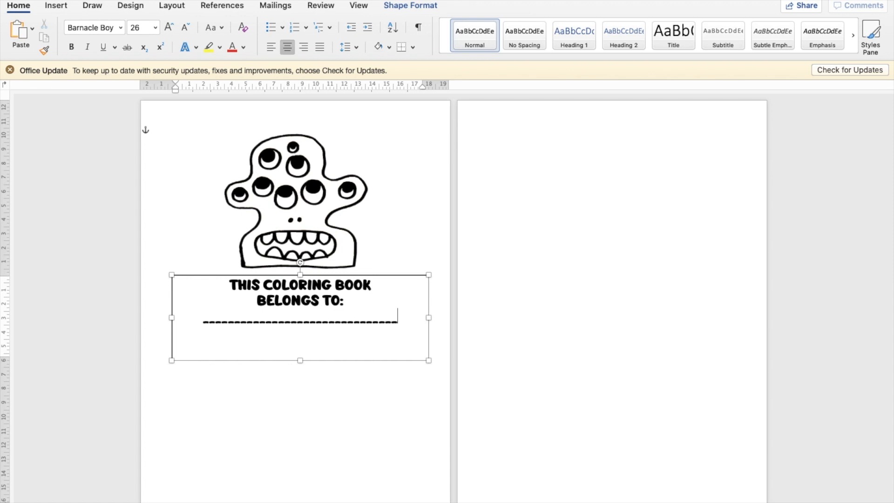
pyautogui.press('Return')
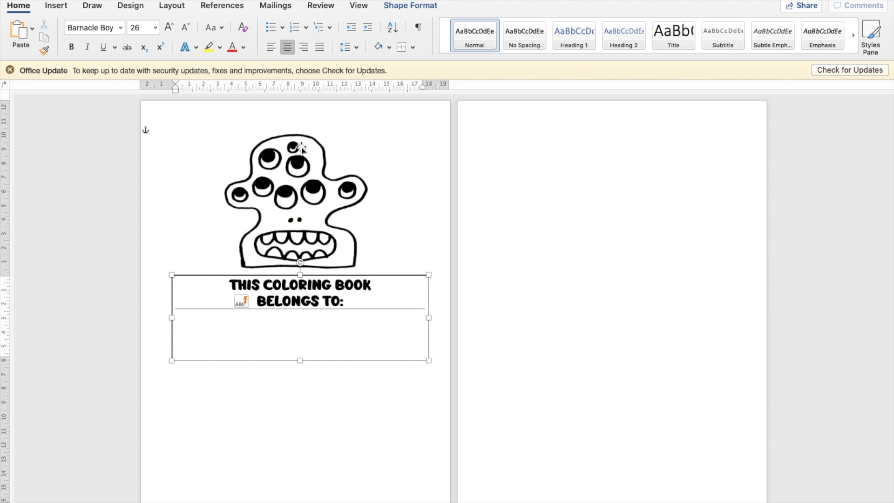
pyautogui.press('super+z')
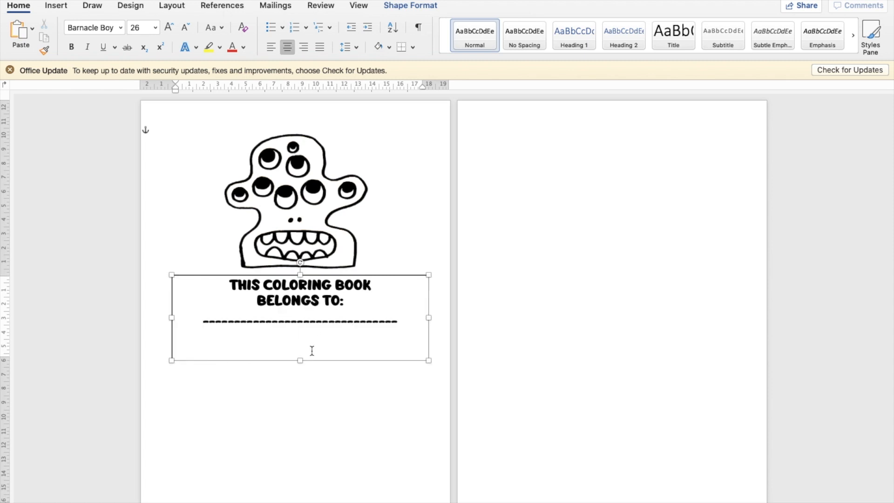
pyautogui.write('________________________________')
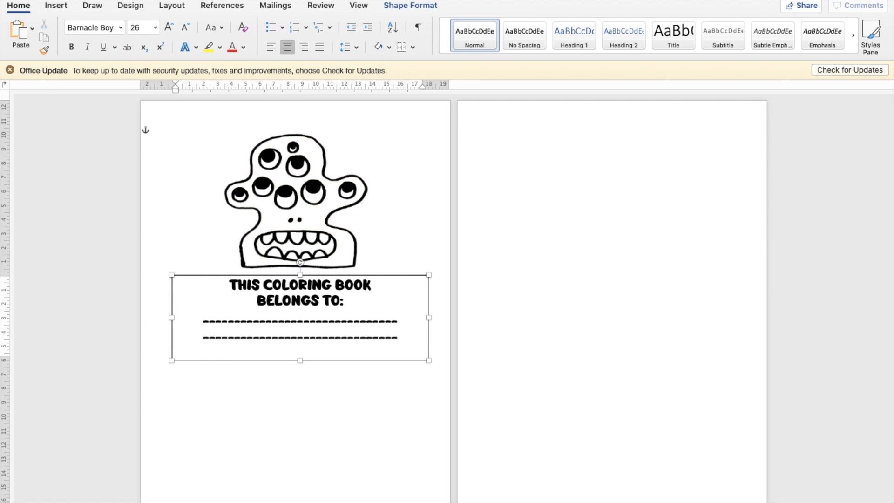
# Extend the text box downward, add a blank line below "BELONGS TO:", and add a third full row of underscores.
pyautogui.moveTo(300, 359); pyautogui.dragTo(299, 390)
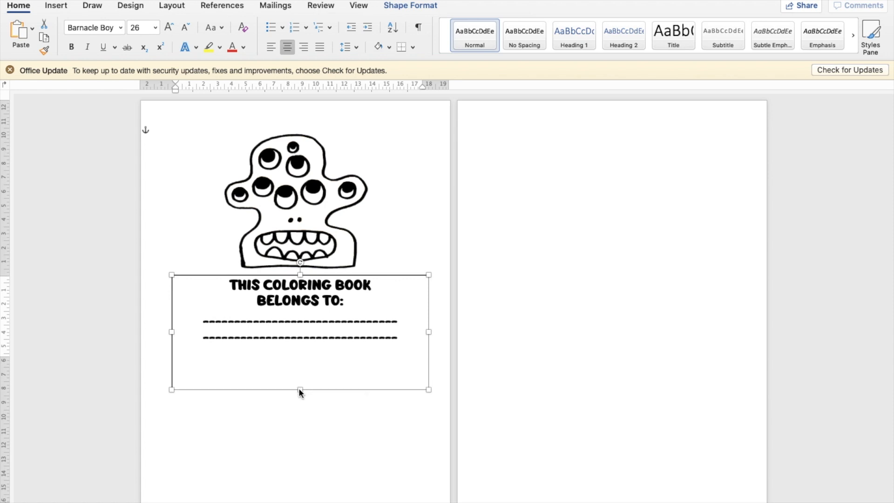
pyautogui.click(357, 300)
pyautogui.press('Return')
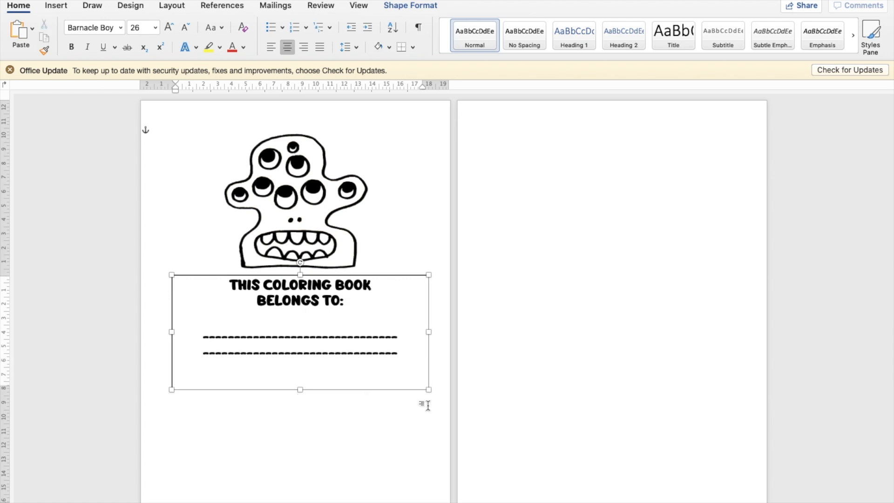
pyautogui.press('Return')
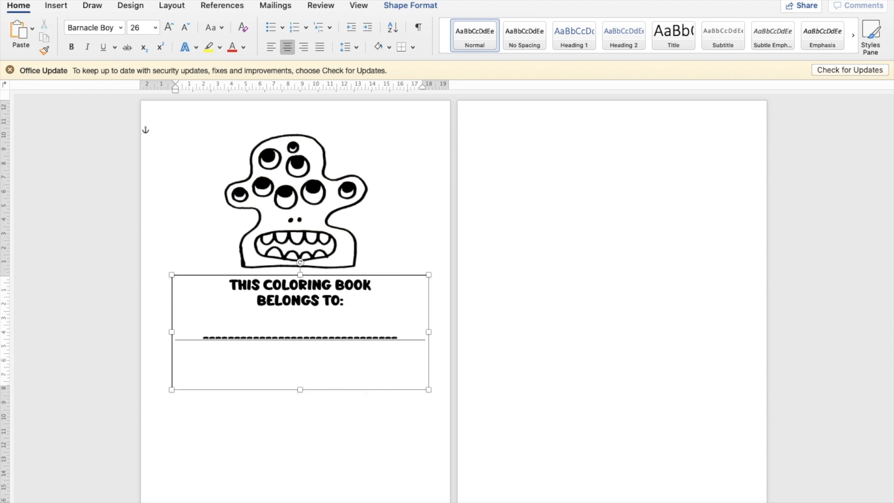
pyautogui.write('__________________')
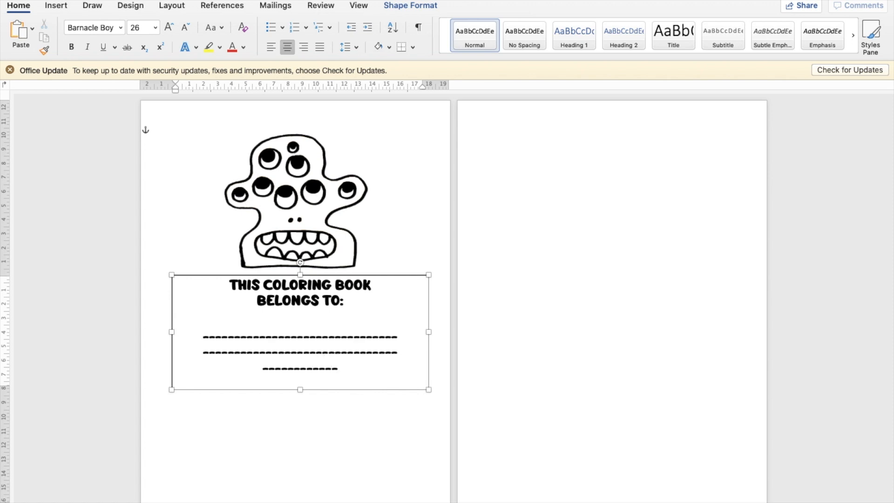
pyautogui.write('________')
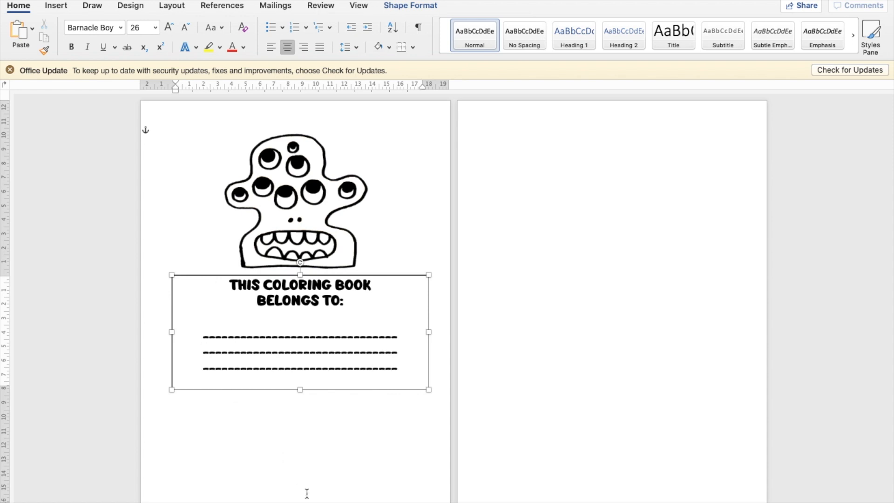
# Add a blank line above "THIS COLORING BOOK" and extend the text box downward to leave space below the name lines.
pyautogui.click(508, 345)
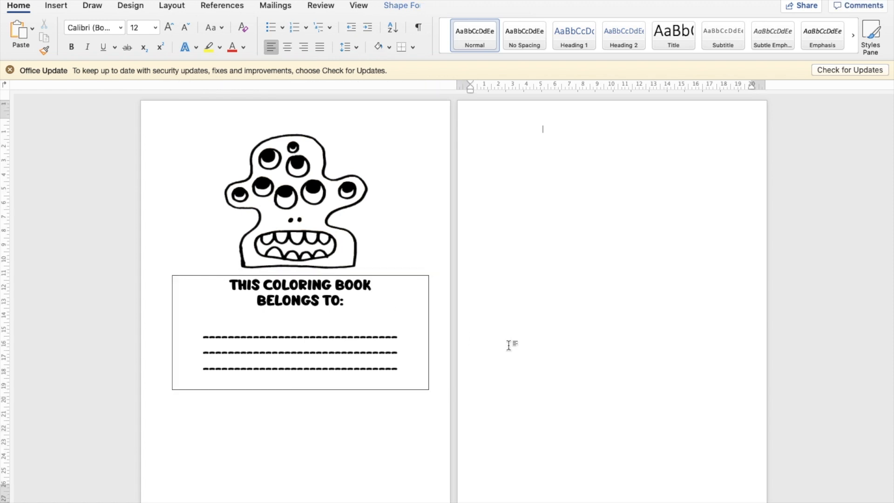
pyautogui.click(230, 285)
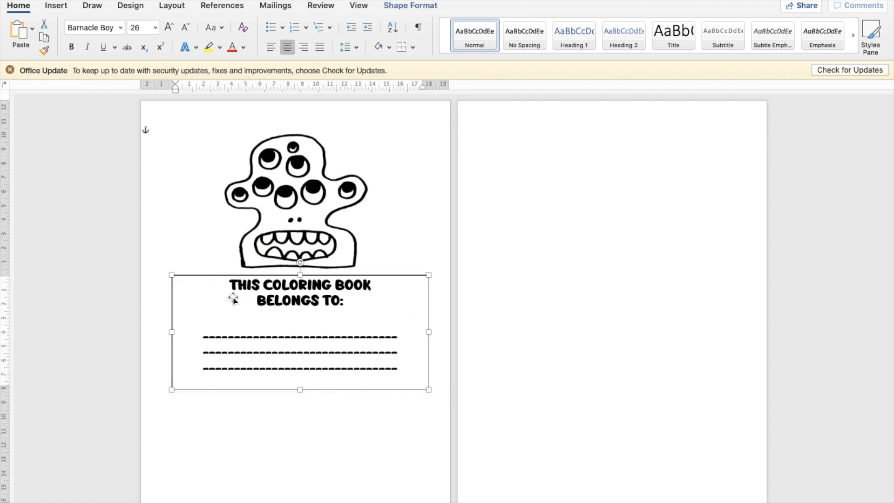
pyautogui.press('Return')
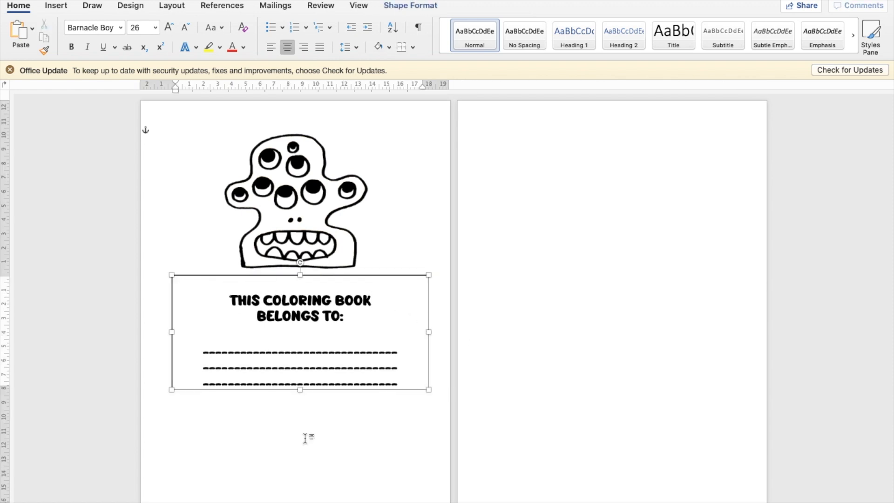
pyautogui.moveTo(300, 389)
pyautogui.mouseDown()
pyautogui.moveTo(297, 414)
pyautogui.moveTo(301, 406)
pyautogui.mouseUp()
pyautogui.click(600, 393)
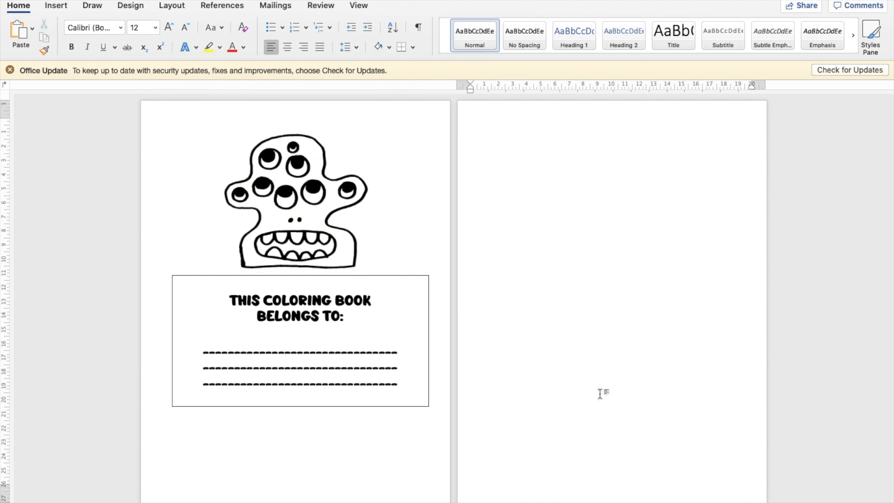
# Try to move the monster picture lower on the page.
pyautogui.click(301, 193)
pyautogui.moveTo(301, 193); pyautogui.dragTo(302, 234)
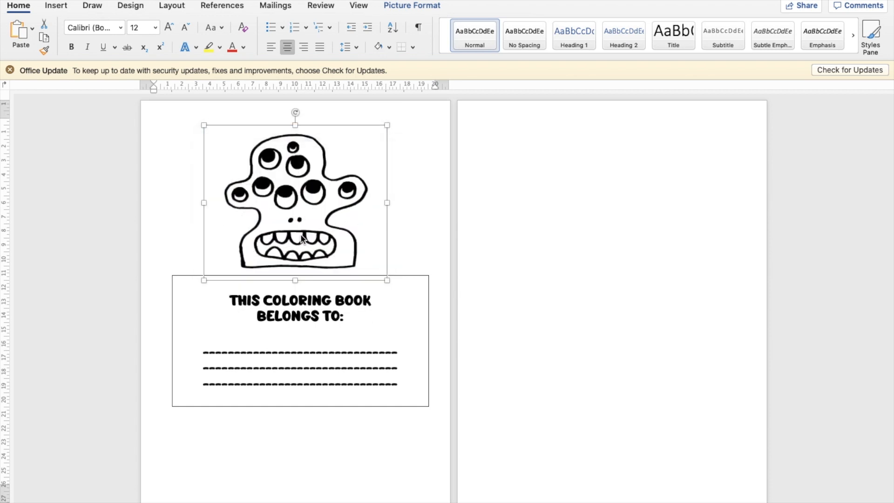
pyautogui.click(484, 269)
# Align the "belongs to" text box to the bottom margin of the page.
pyautogui.scroll(-1, 323, 323)
pyautogui.click(323, 323)
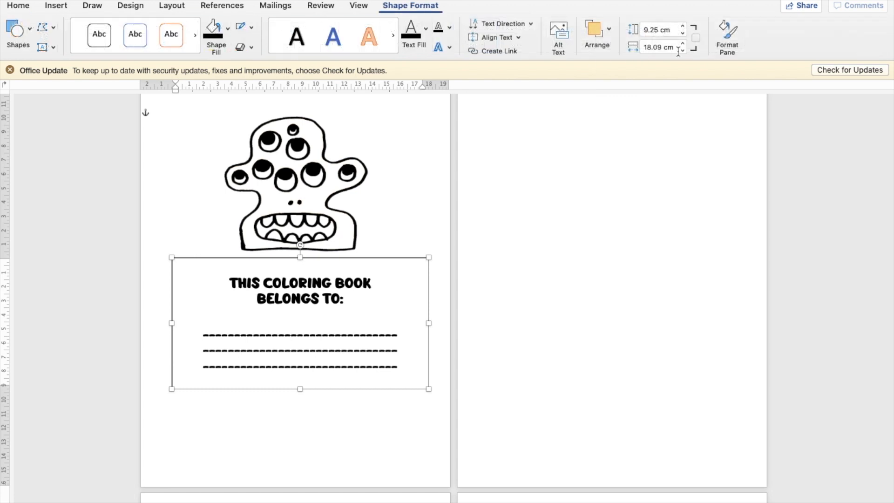
pyautogui.click(613, 26)
pyautogui.click(661, 68)
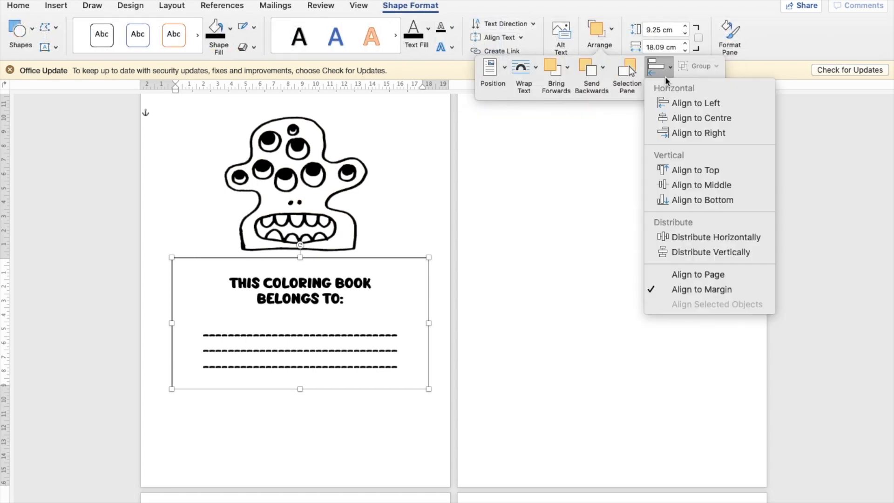
pyautogui.click(684, 196)
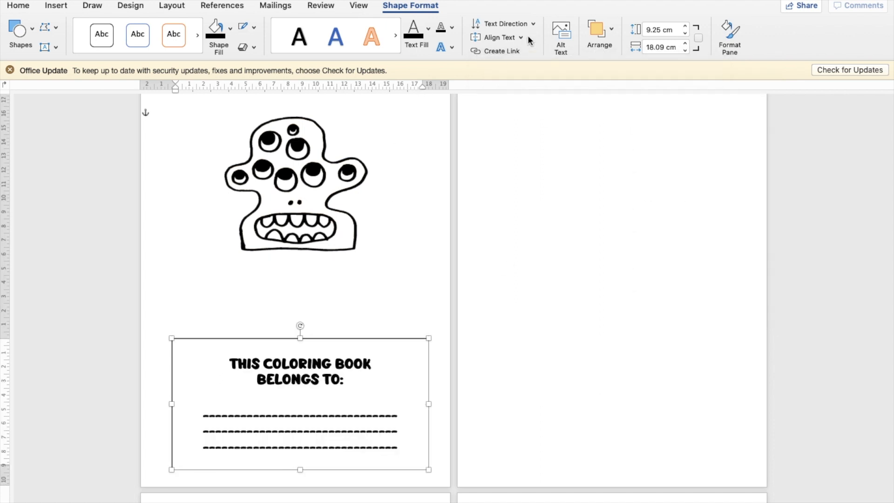
# Align the "belongs to" text box to the top margin of the page.
pyautogui.click(607, 38)
pyautogui.click(659, 69)
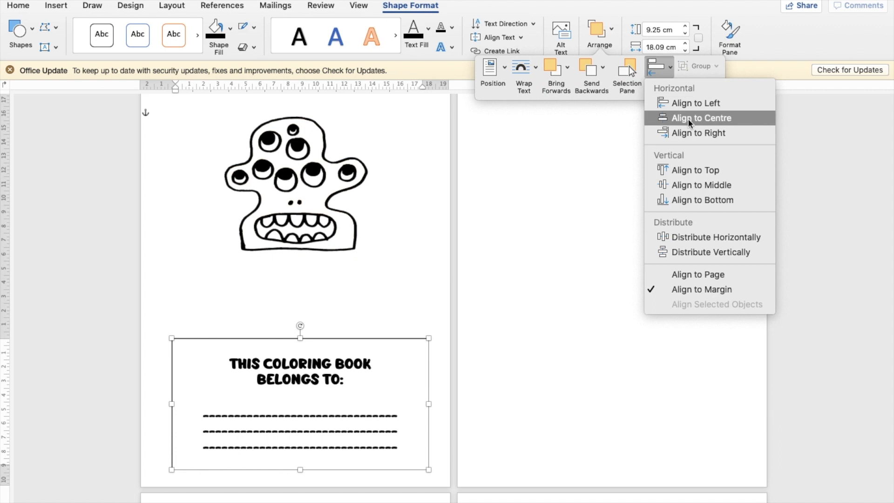
pyautogui.click(689, 174)
# Insert blank lines before the monster picture until it sits well below the text box in the page's lower half.
pyautogui.press('Return')
pyautogui.press('Return')
pyautogui.press('Return')
pyautogui.press('Return')
pyautogui.press('Return')
pyautogui.press('Return')
pyautogui.press('Return')
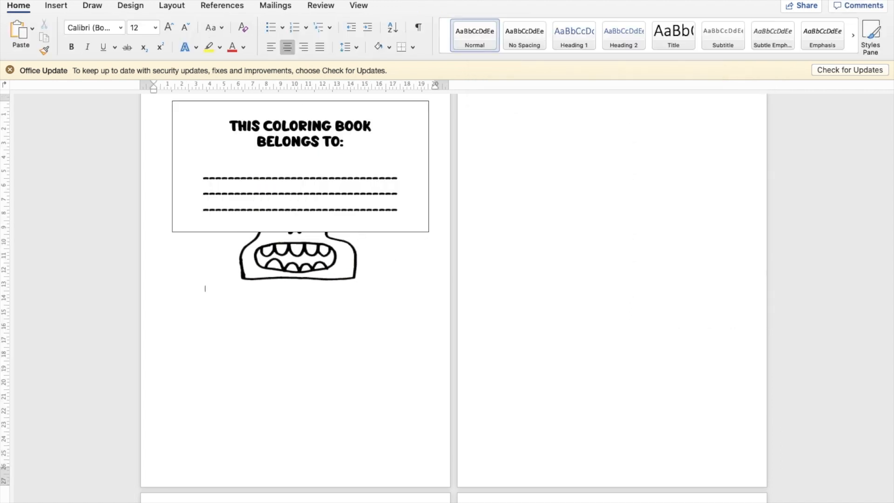
pyautogui.press('Return')
pyautogui.press('Return')
pyautogui.press('Return')
pyautogui.press('Return')
pyautogui.press('Return')
pyautogui.press('Return')
pyautogui.press('Return')
pyautogui.press('Return')
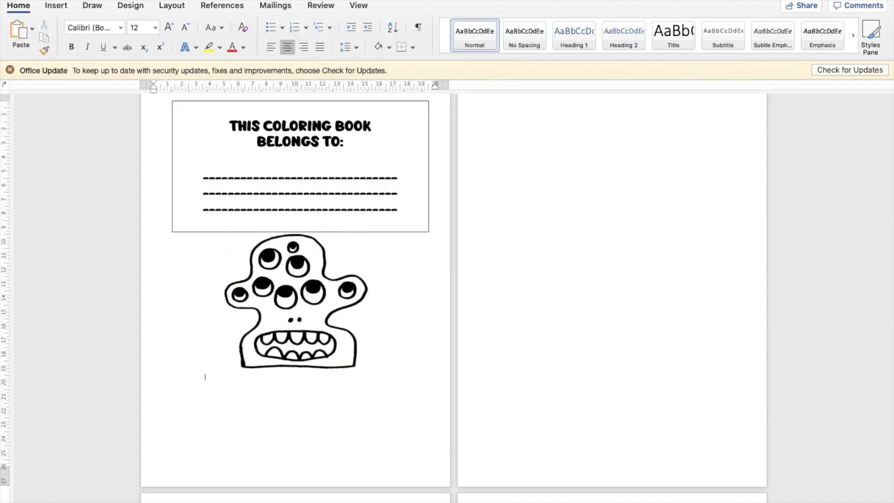
pyautogui.press('Return')
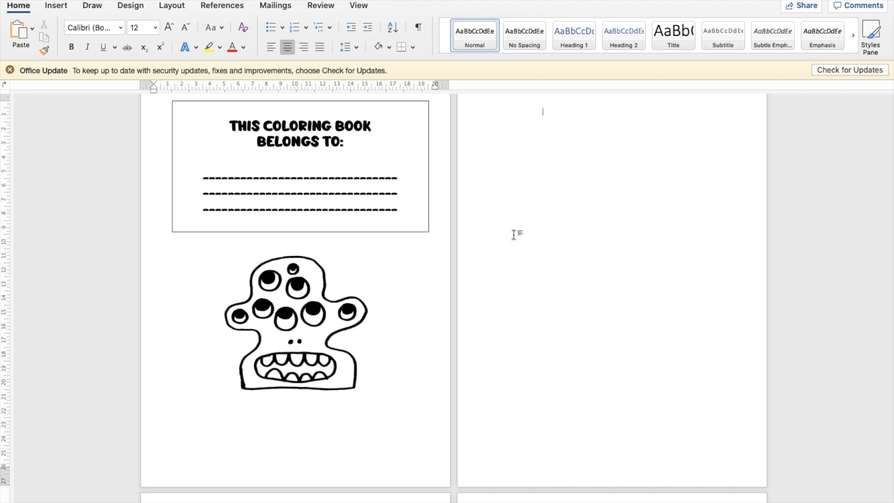
pyautogui.scroll(1, 514, 234)
pyautogui.click(196, 384)
pyautogui.press('Return')
pyautogui.press('Return')
pyautogui.press('Return')
pyautogui.press('Return')
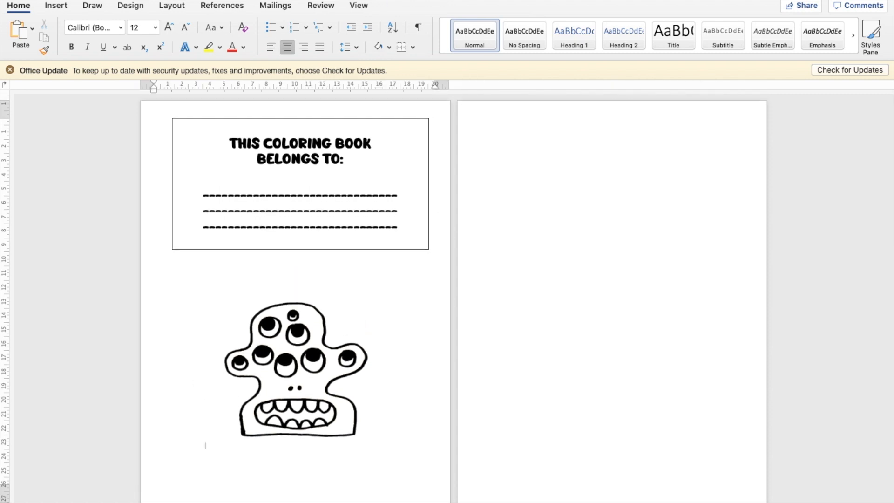
pyautogui.press('Return')
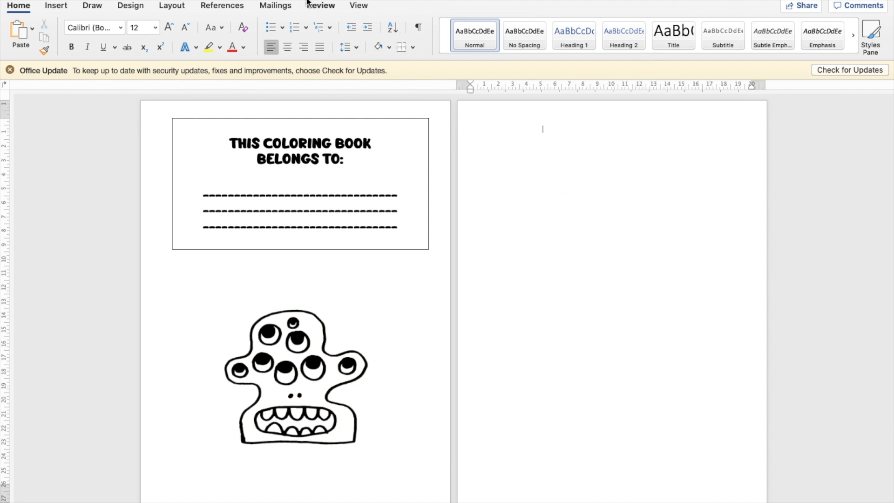
# Draw a text box about 18.09 by 3.81 cm low on the second page, containing the centred line "Copyright 2020 Coloring Book Co.".
pyautogui.click(56, 6)
pyautogui.click(686, 28)
pyautogui.click(691, 49)
pyautogui.moveTo(483, 387); pyautogui.dragTo(739, 440)
pyautogui.write('Cop')
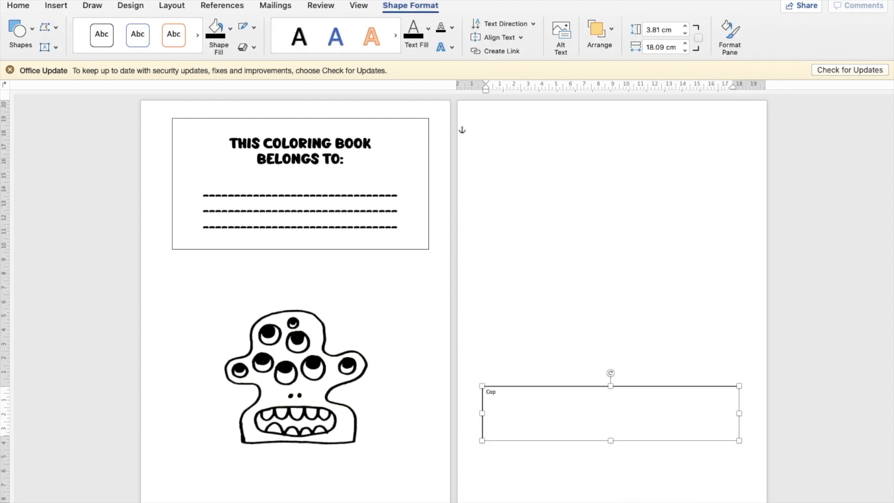
pyautogui.write('yright 2020 Coloring Book Co.')
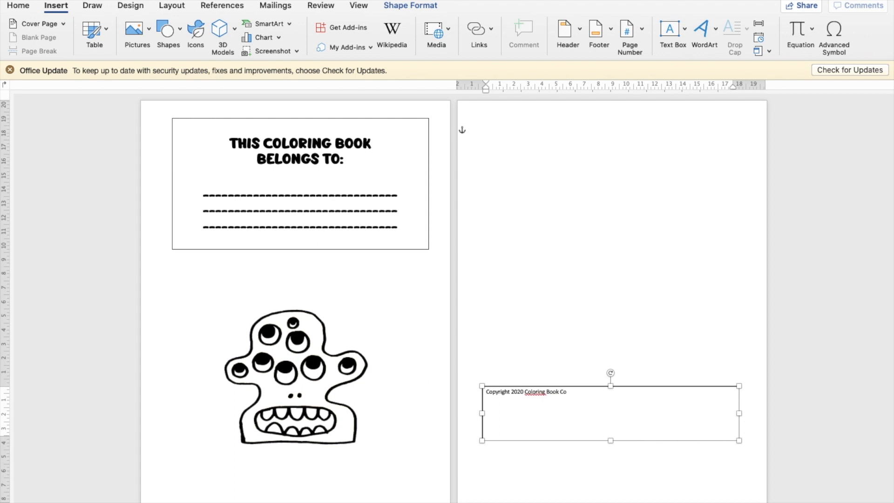
pyautogui.click(19, 6)
pyautogui.click(288, 47)
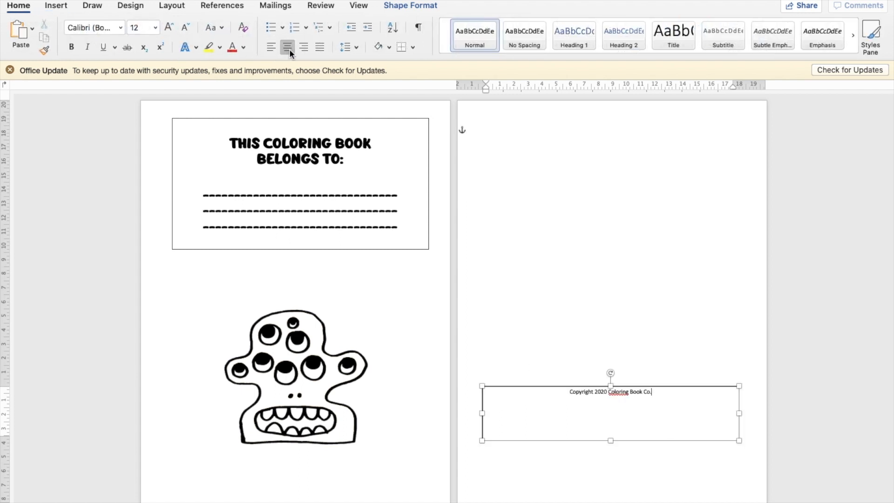
# Remove the copyright text box's outline and shrink its height to about 1.18 cm.
pyautogui.click(410, 5)
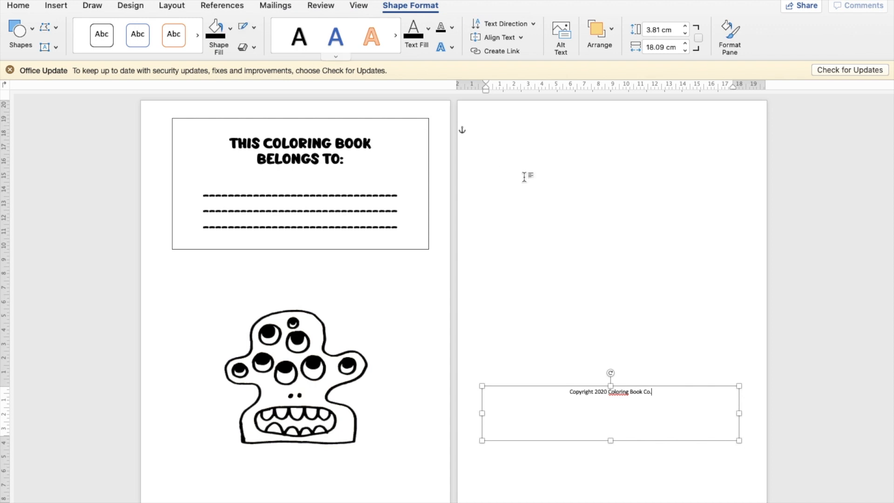
pyautogui.moveTo(610, 441); pyautogui.dragTo(610, 403)
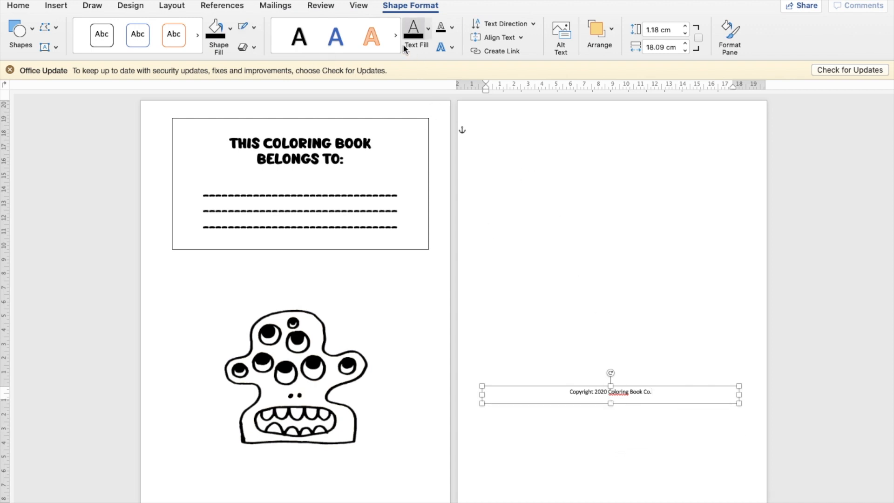
# Align the copyright text box to the bottom margin of the second page.
pyautogui.click(599, 35)
pyautogui.click(658, 68)
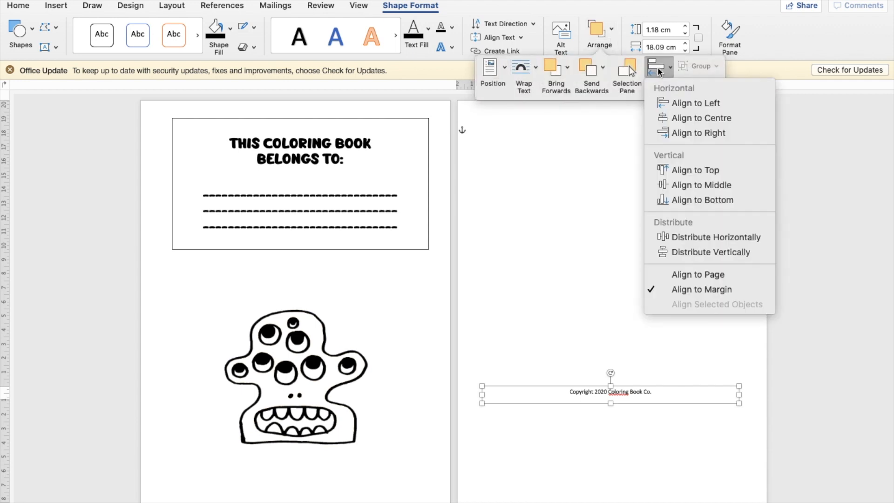
pyautogui.click(691, 201)
pyautogui.click(698, 269)
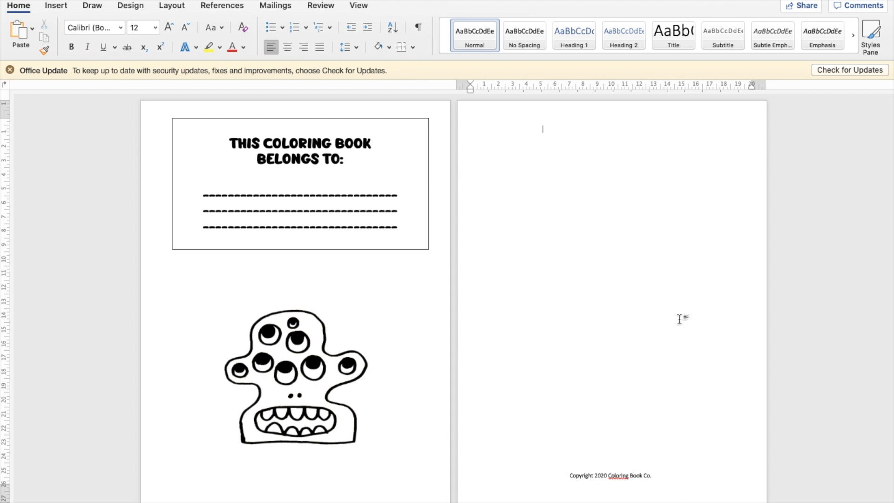
pyautogui.scroll(-7, 679, 319)
pyautogui.scroll(3, 679, 310)
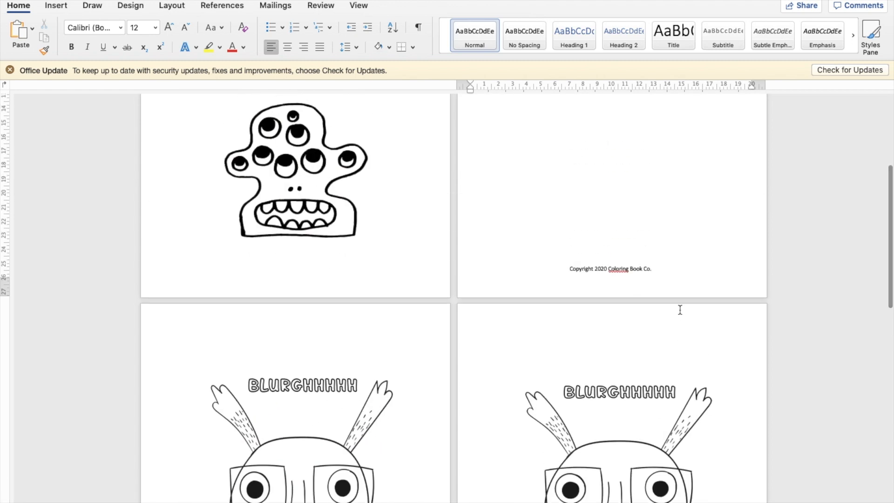
pyautogui.scroll(3, 680, 309)
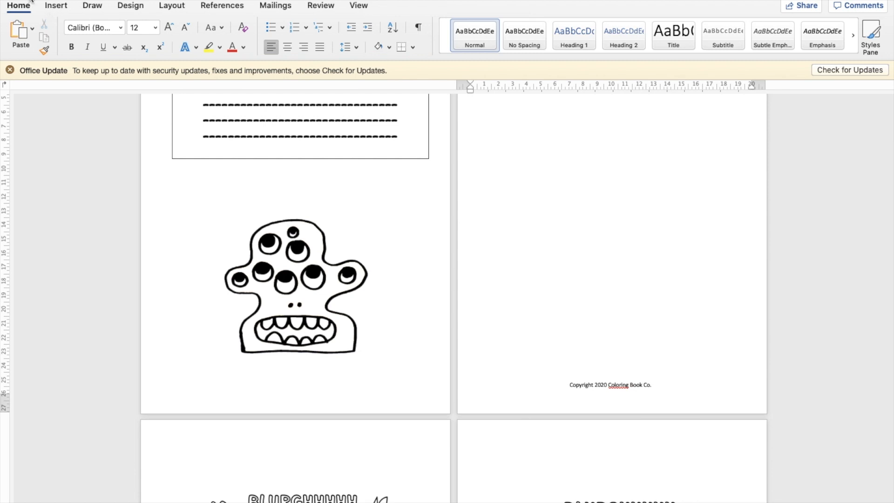
# Start saving a copy of the document in Downloads with PDF as the file format.
pyautogui.moveTo(32, 2)
pyautogui.click(70, 1)
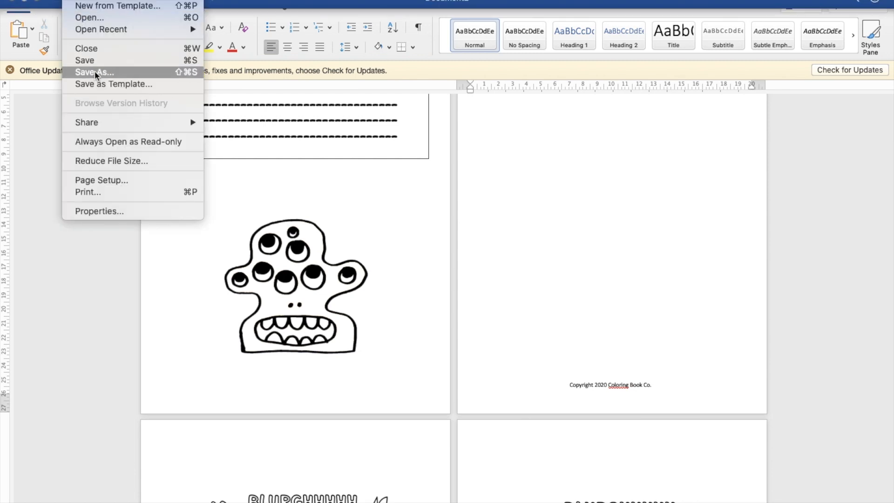
pyautogui.click(95, 71)
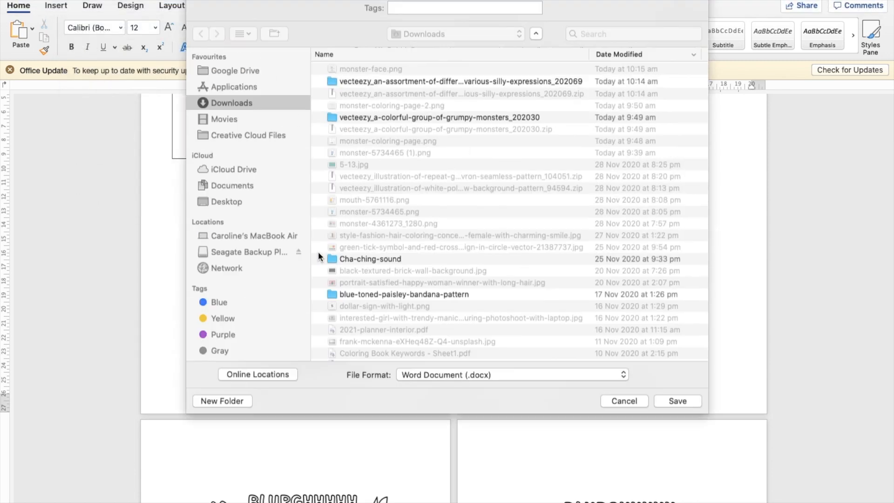
pyautogui.click(465, 392)
pyautogui.scroll(-4, 436, 458)
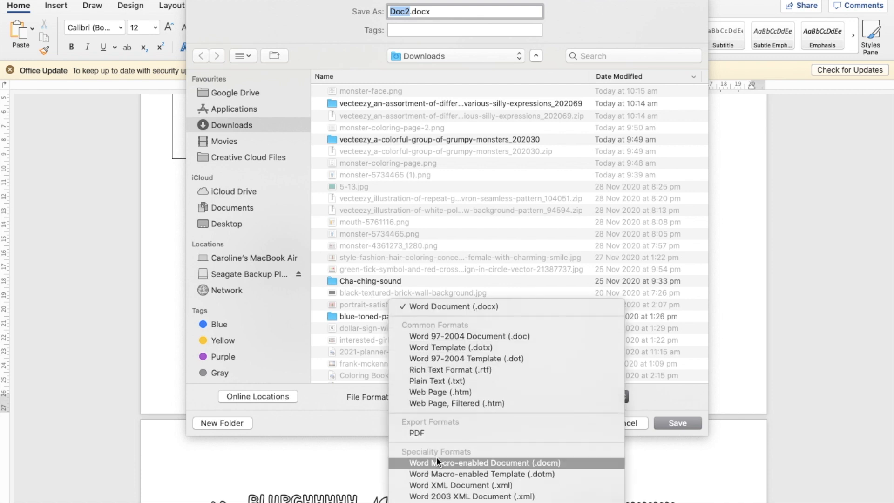
pyautogui.click(426, 437)
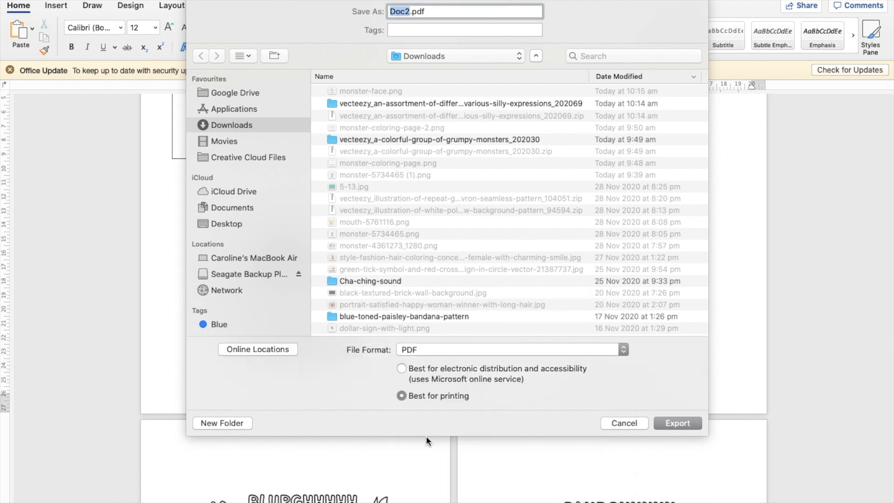
# Name the PDF monster-coloring-book and export it, continuing despite the differing printer paper size.
pyautogui.write('monster-colorig boo')
pyautogui.press('BackSpace')
pyautogui.press('BackSpace')
pyautogui.press('BackSpace')
pyautogui.press('BackSpace')
pyautogui.press('BackSpace')
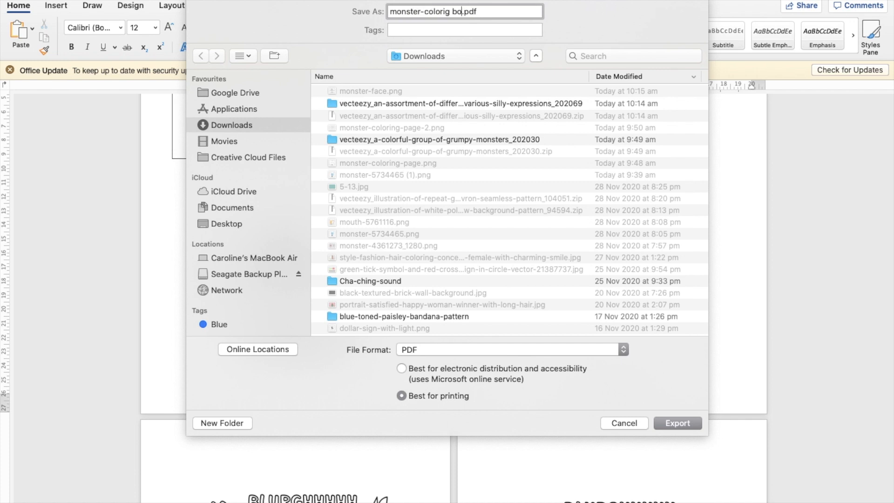
pyautogui.write('ng-book')
pyautogui.press('Return')
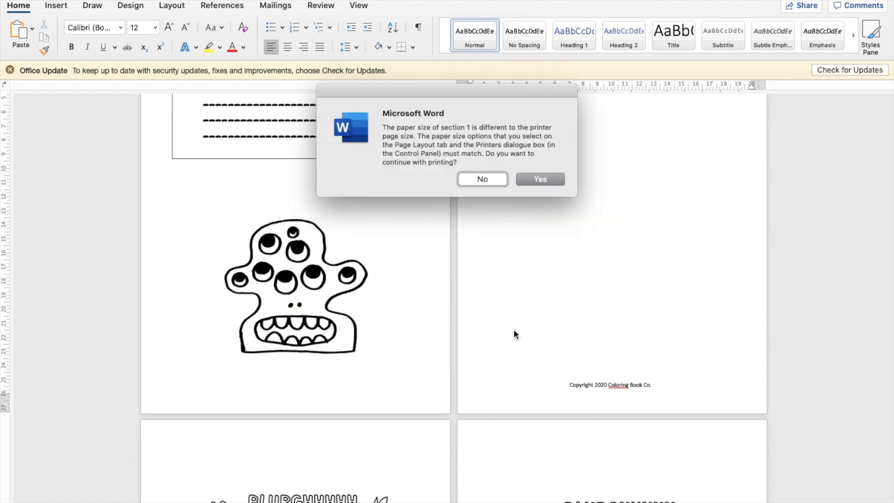
pyautogui.click(535, 180)
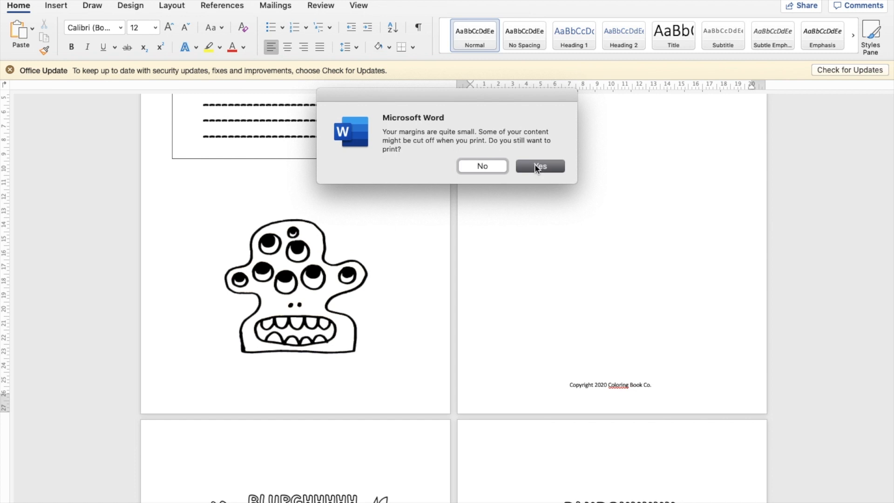